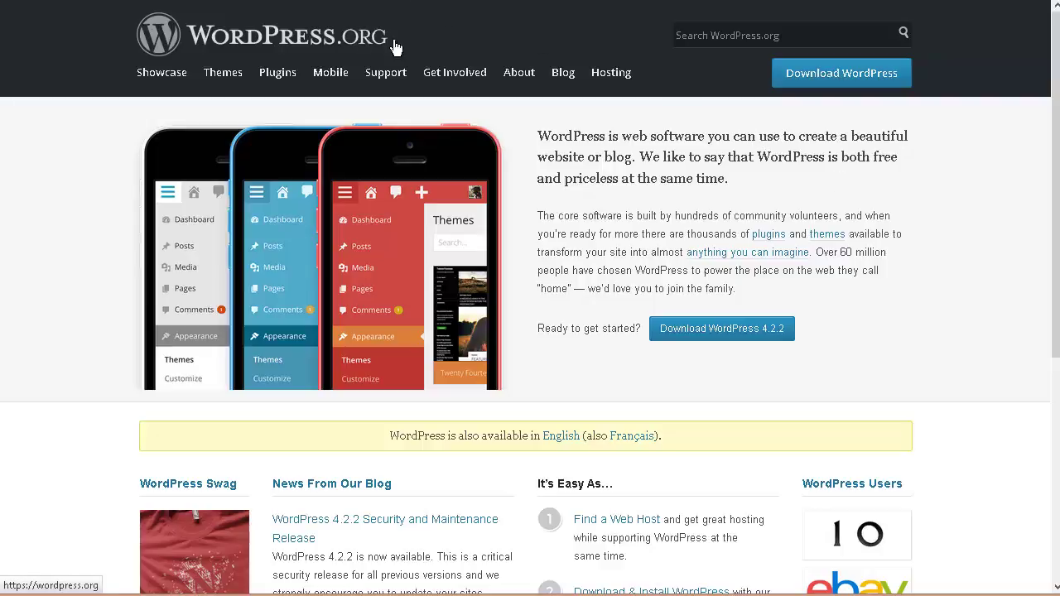
Download wordpress-4.2.2.zip from the WordPress.org download page and save the file
{"action": "left_click", "coordinate": [732, 329]}
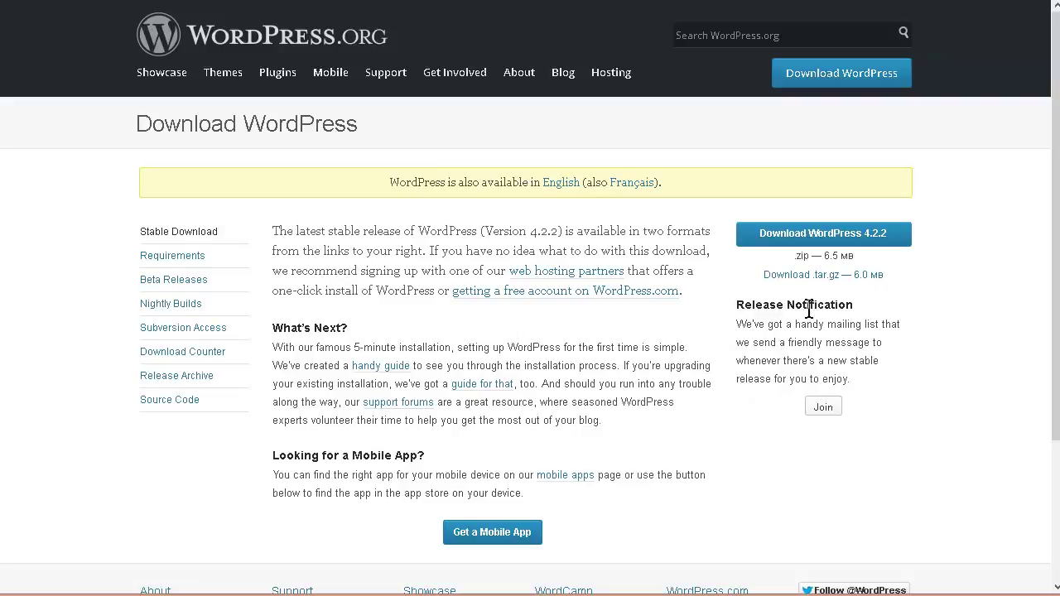
{"action": "left_click", "coordinate": [875, 236]}
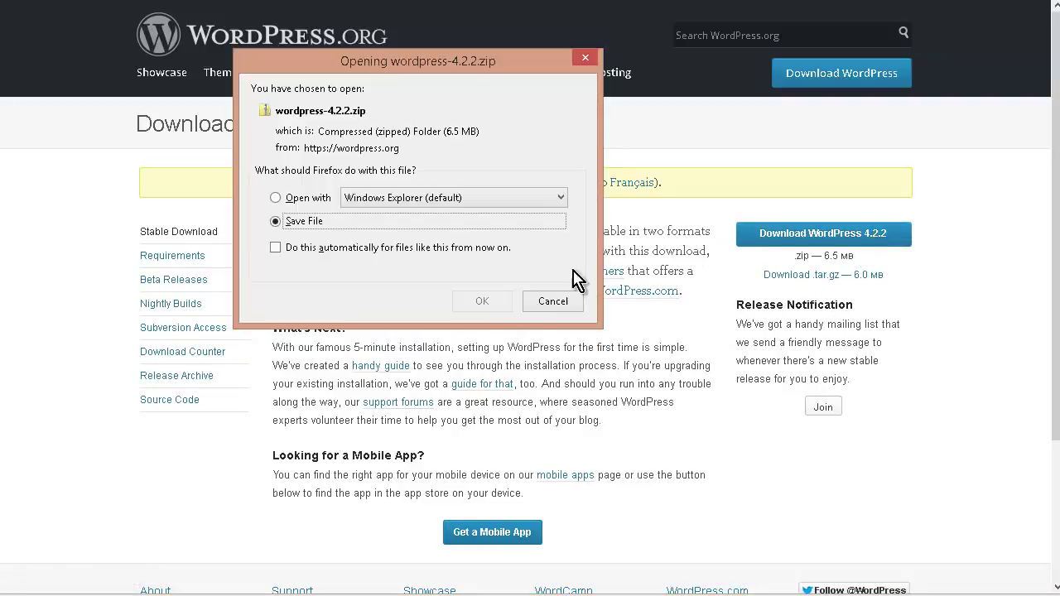
{"action": "left_click", "coordinate": [482, 304]}
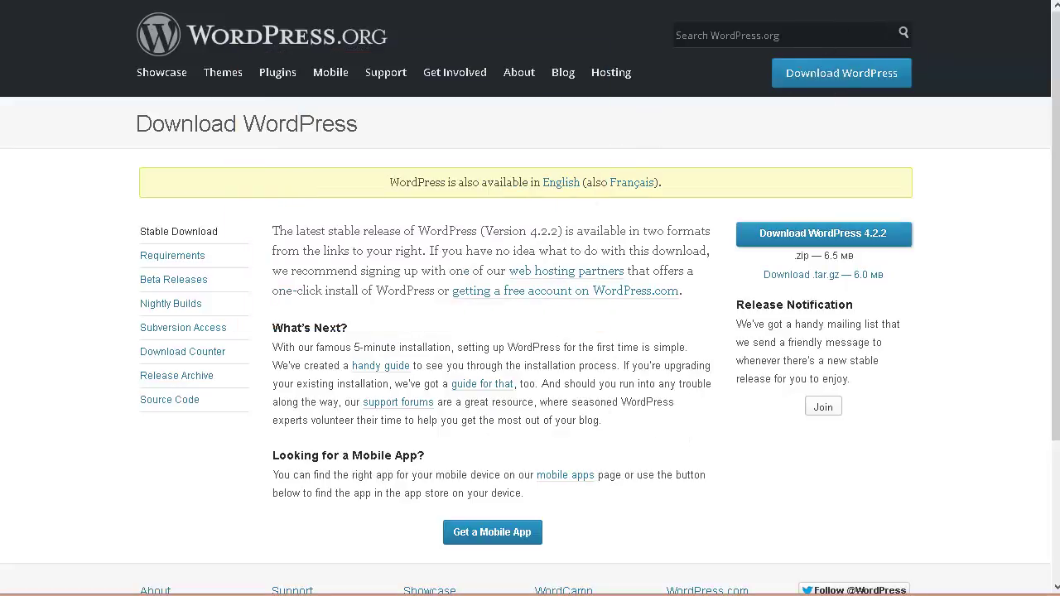
Show the downloaded wordpress-4.2.2.zip in its Downloads folder
{"action": "left_click", "coordinate": [911, 0]}
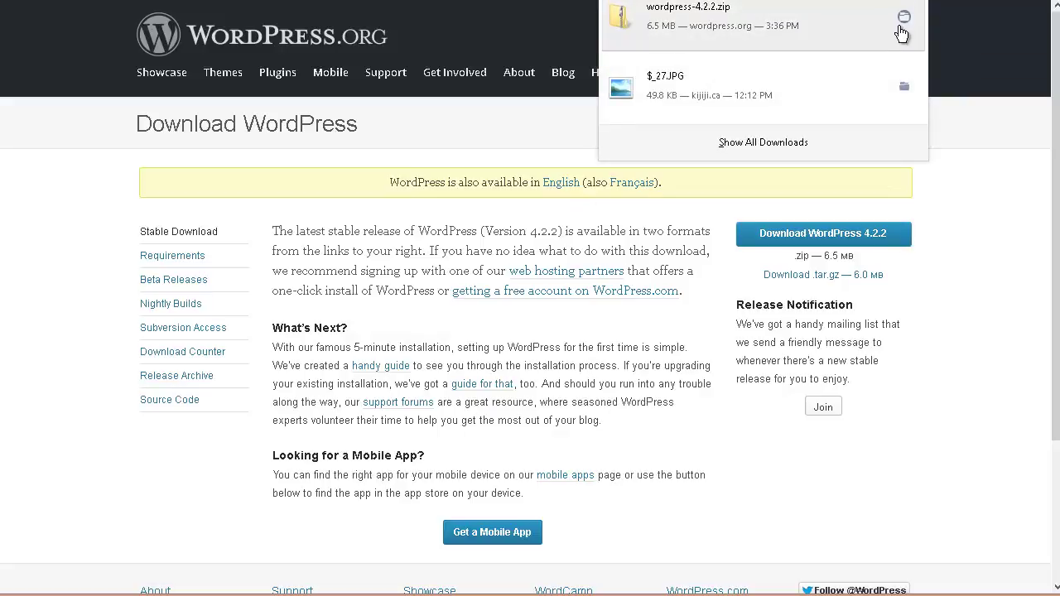
{"action": "left_click", "coordinate": [903, 24]}
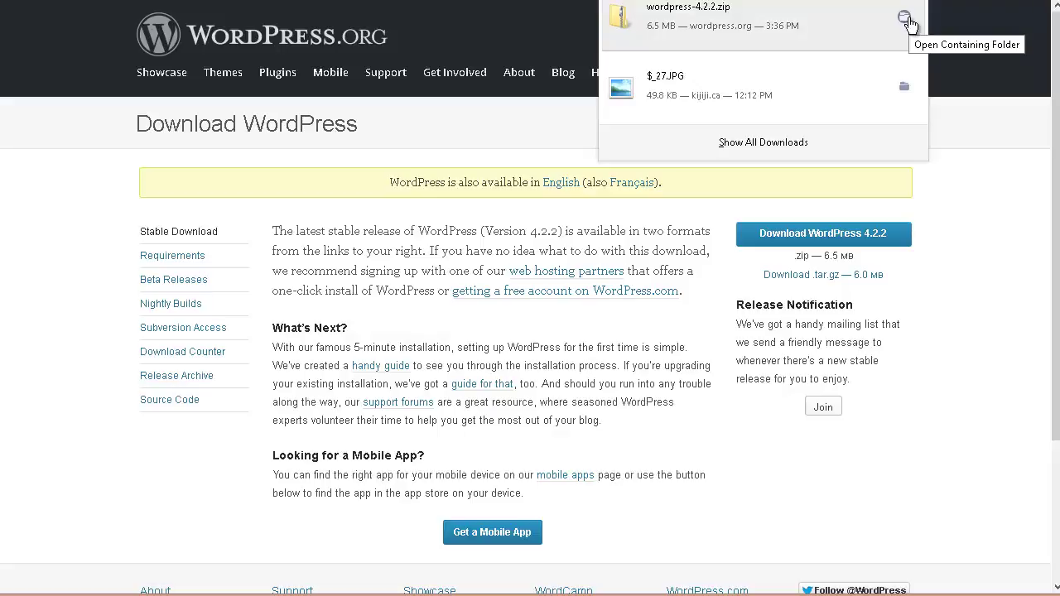
{"action": "left_click", "coordinate": [904, 20]}
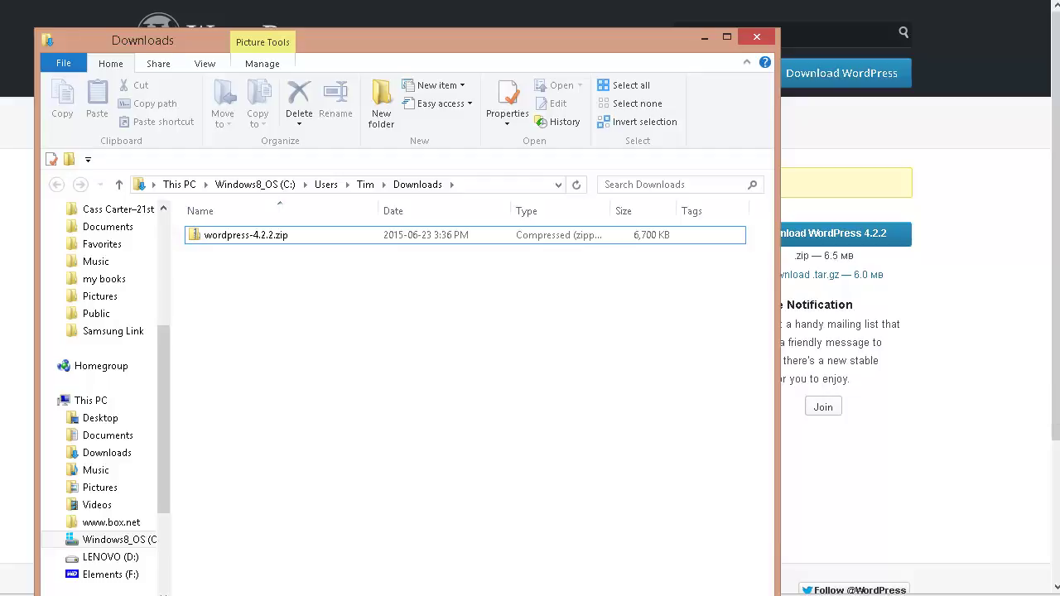
Extract wordpress-4.2.2.zip with 7-Zip into the proposed wordpress-4.2.2 folder
{"action": "left_click", "coordinate": [276, 240]}
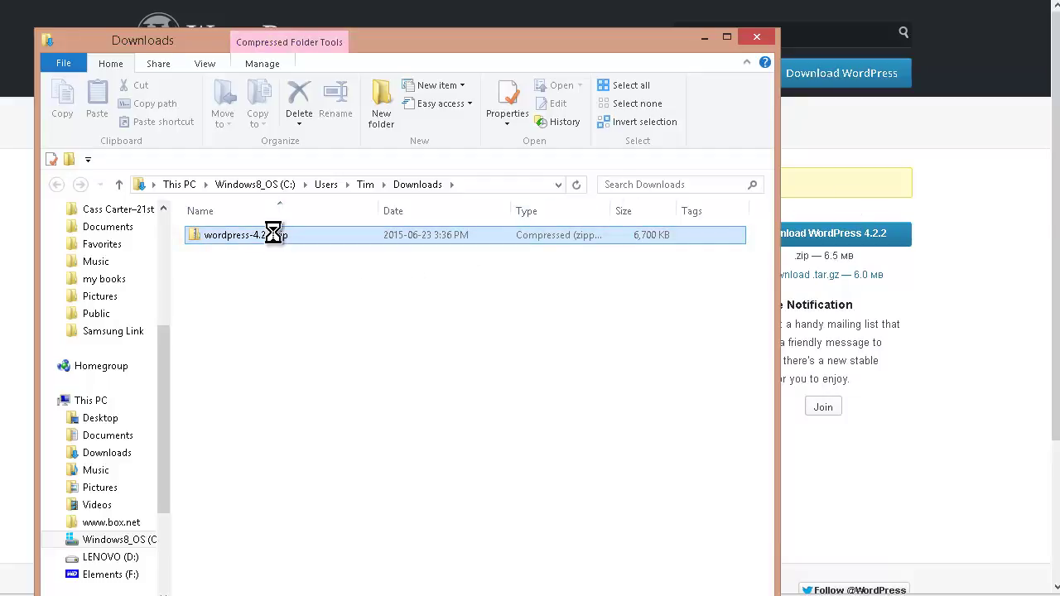
{"action": "right_click", "coordinate": [277, 235]}
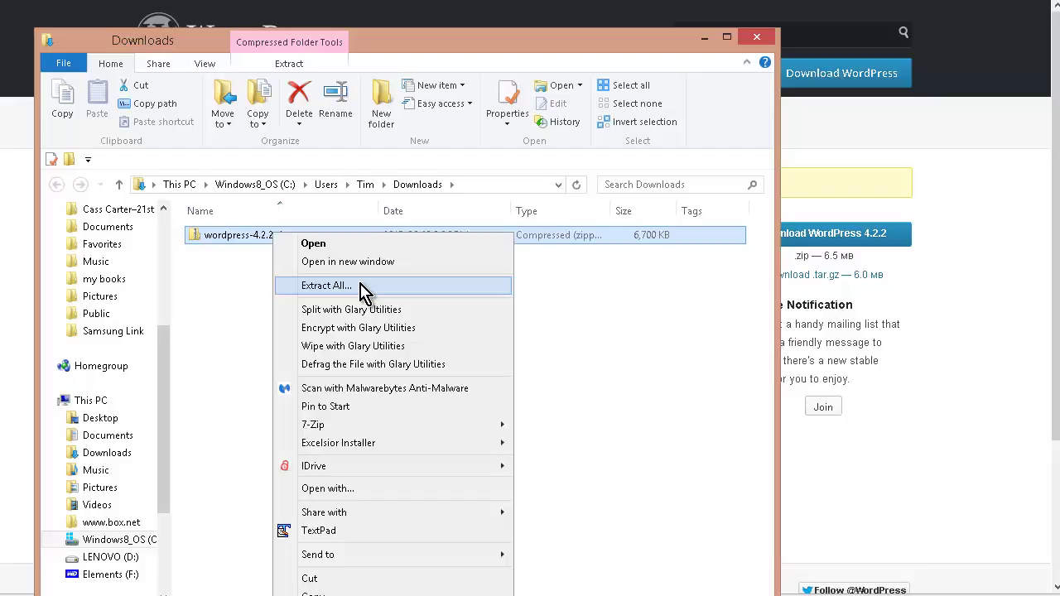
{"action": "mouse_move", "coordinate": [377, 428]}
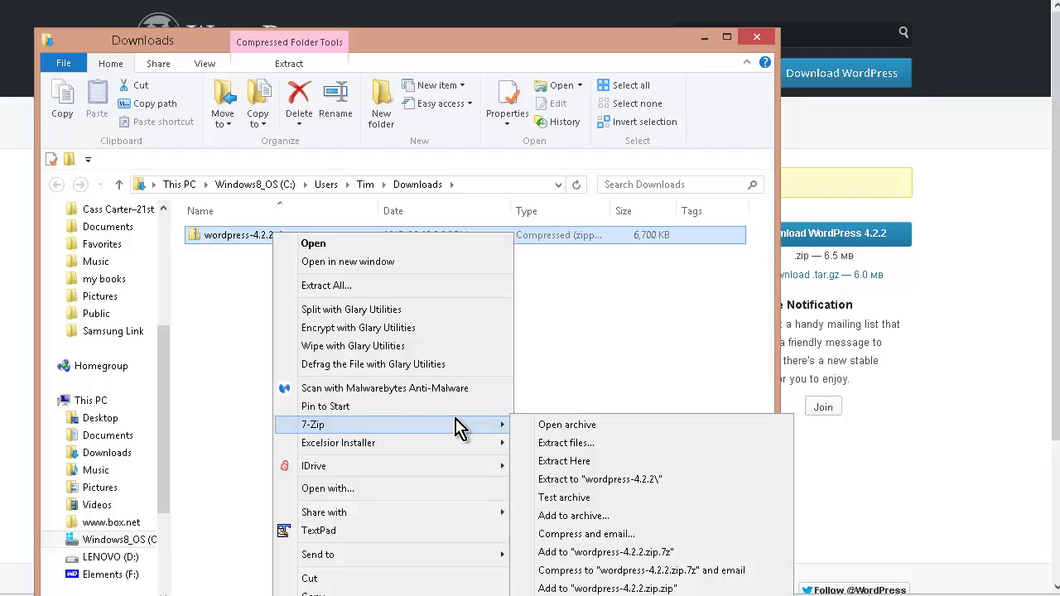
{"action": "left_click", "coordinate": [586, 446]}
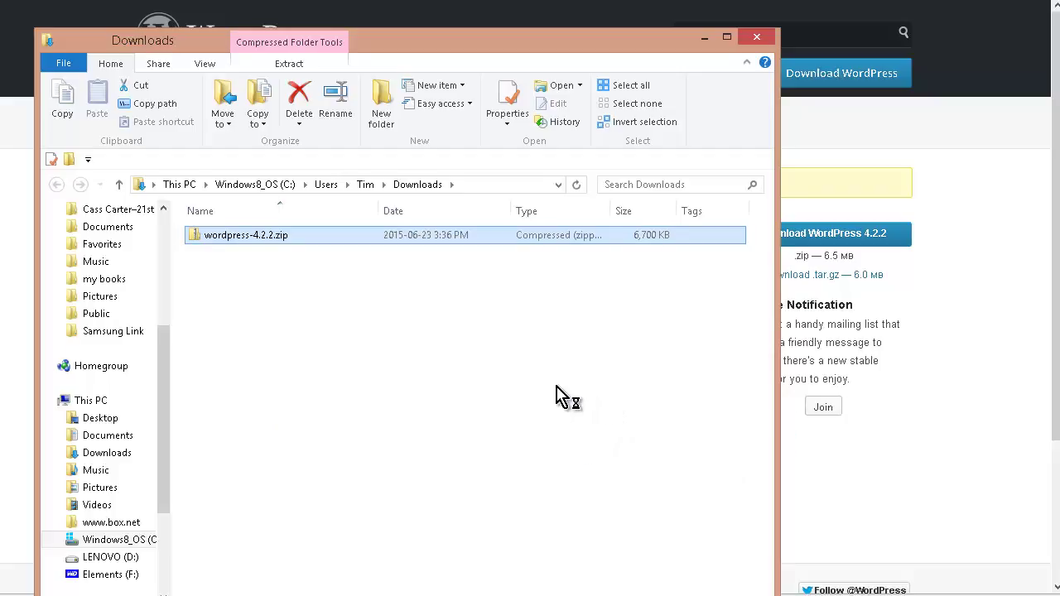
{"action": "left_click", "coordinate": [503, 392]}
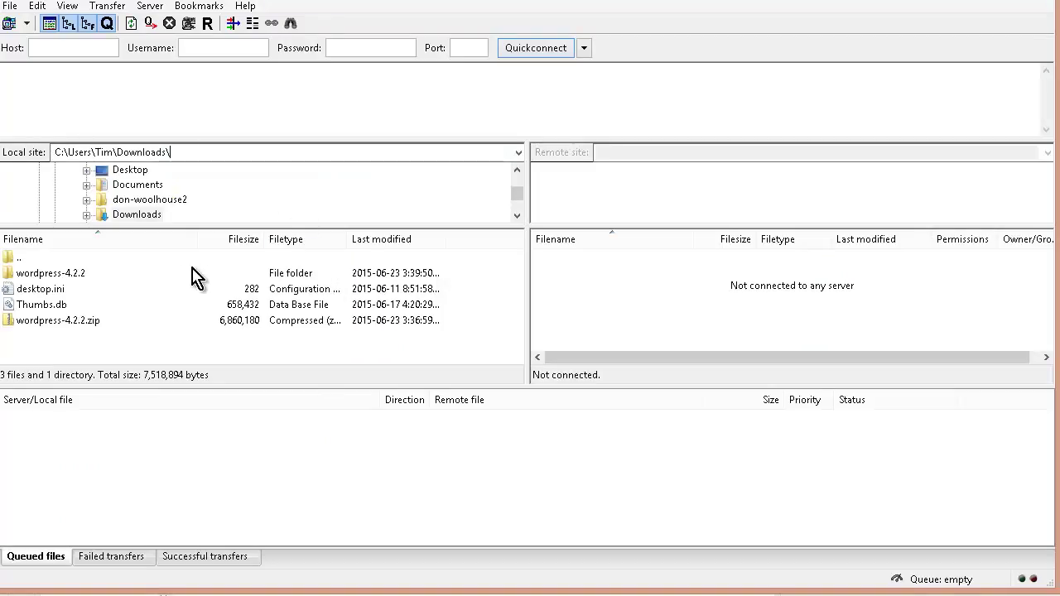
{"action": "left_click", "coordinate": [184, 152]}
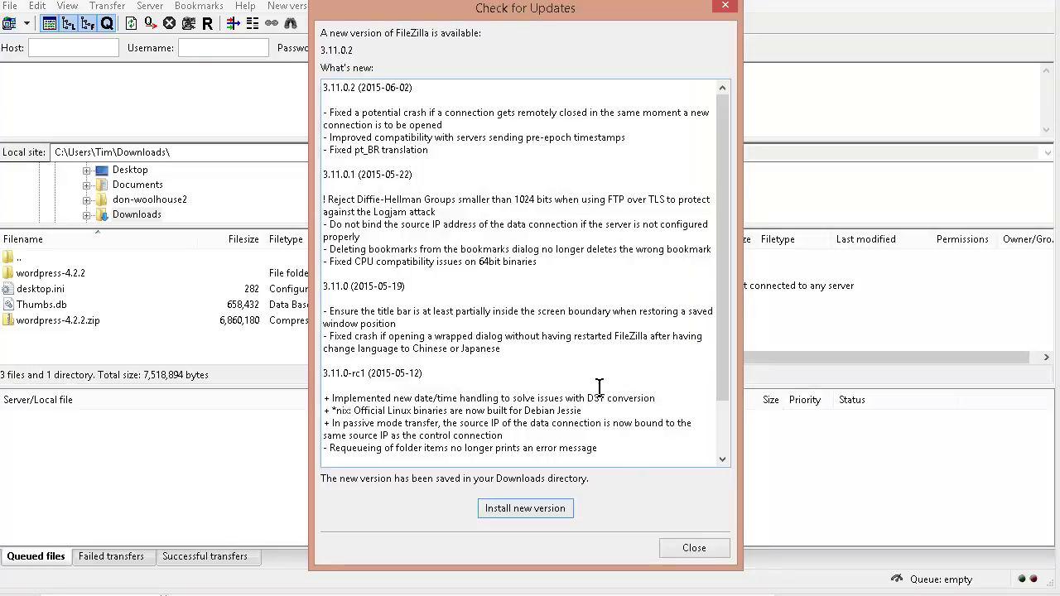
{"action": "left_click", "coordinate": [702, 552]}
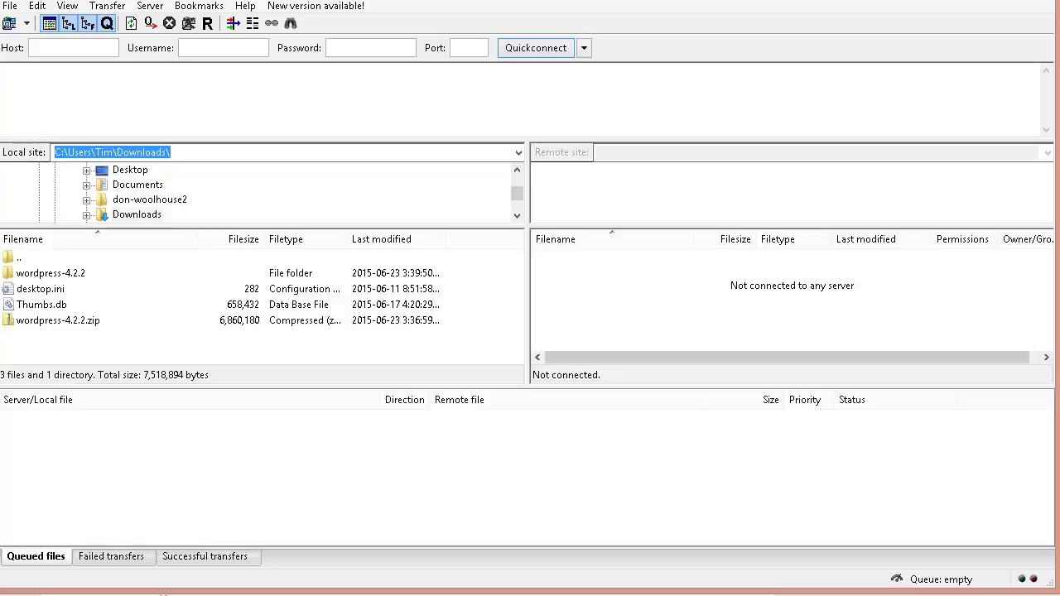
{"action": "key", "text": "alt+Tab"}
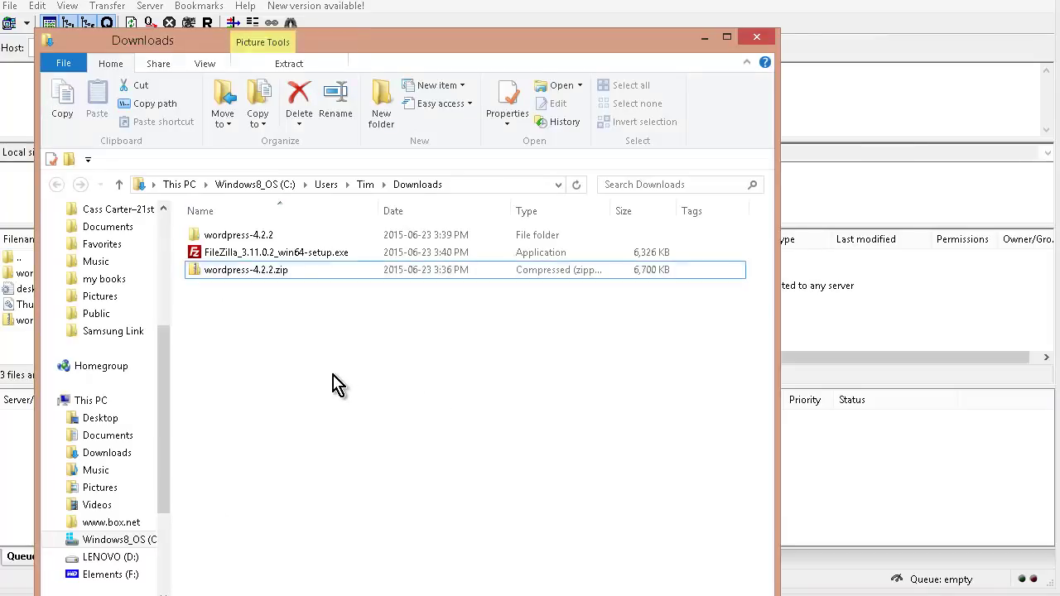
Browse into wordpress-4.2.2\wordpress to view its files, then return to FileZilla
{"action": "left_click", "coordinate": [284, 239]}
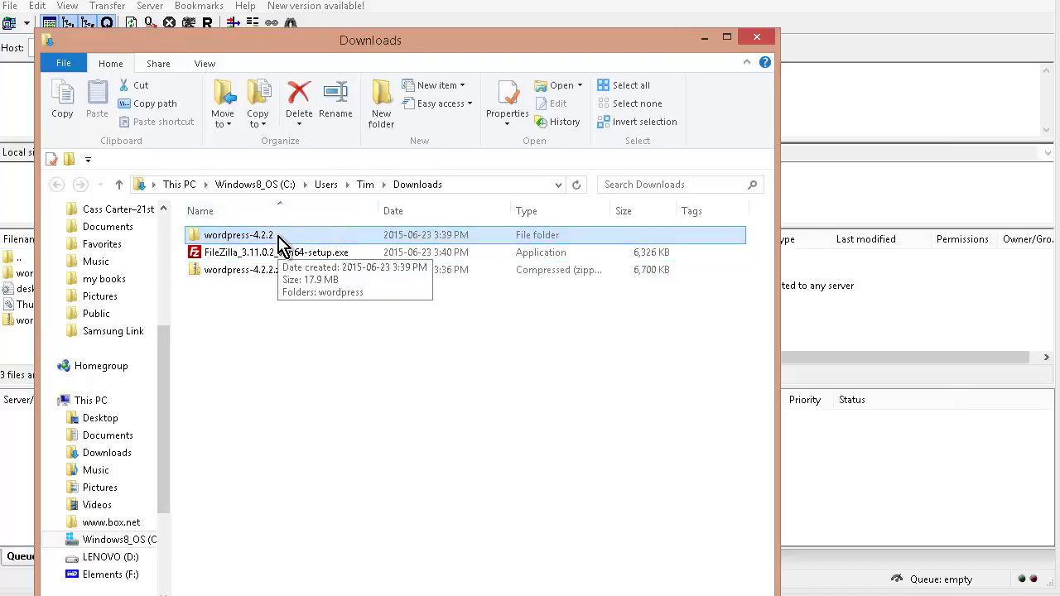
{"action": "left_click", "coordinate": [335, 253], "text": "ctrl"}
{"action": "left_click", "coordinate": [336, 252], "text": "ctrl"}
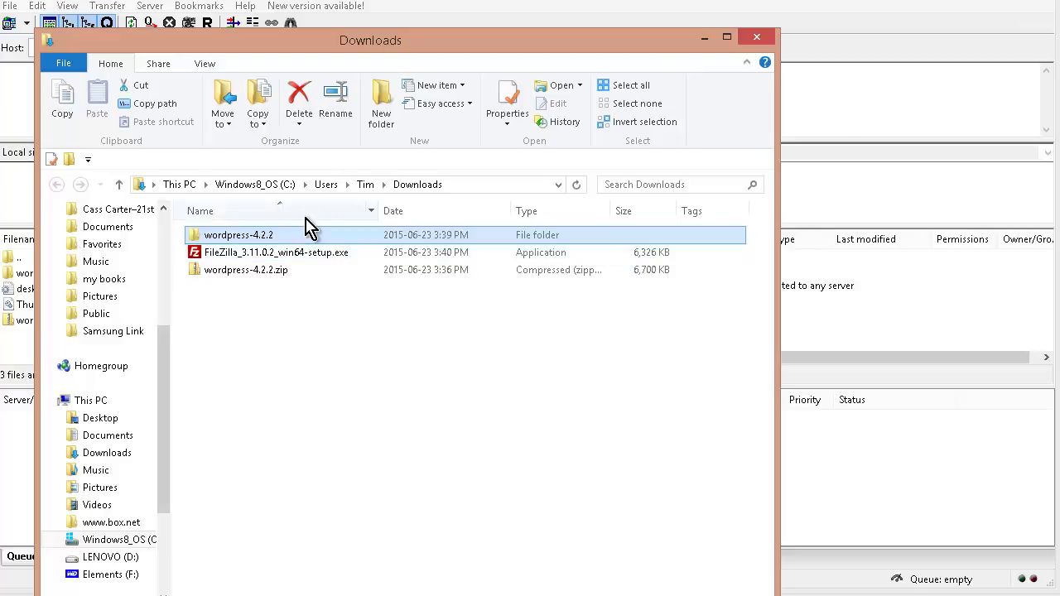
{"action": "double_click", "coordinate": [300, 242]}
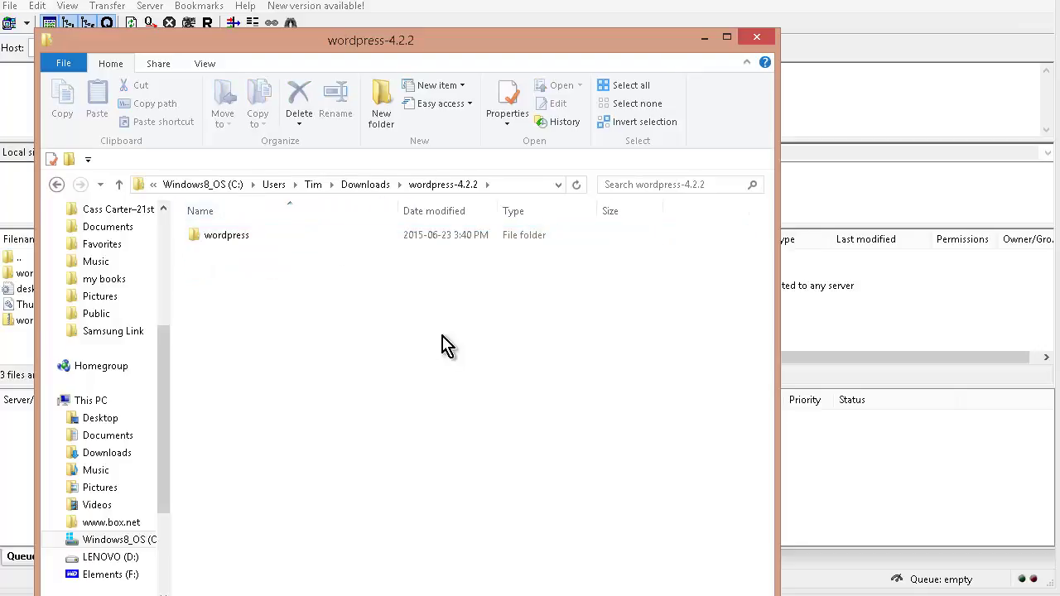
{"action": "double_click", "coordinate": [238, 242]}
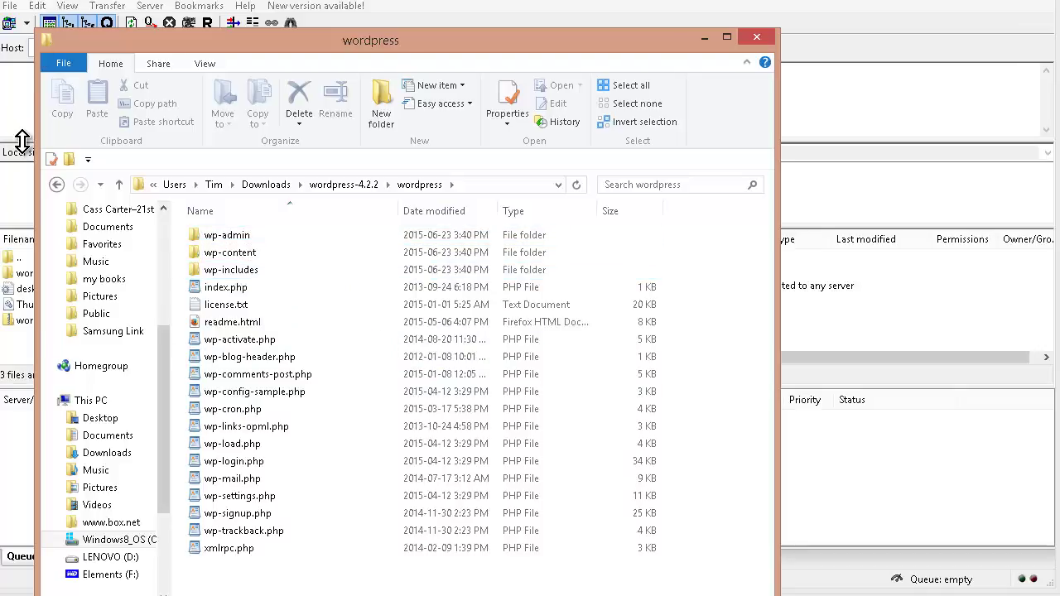
{"action": "left_click", "coordinate": [21, 139]}
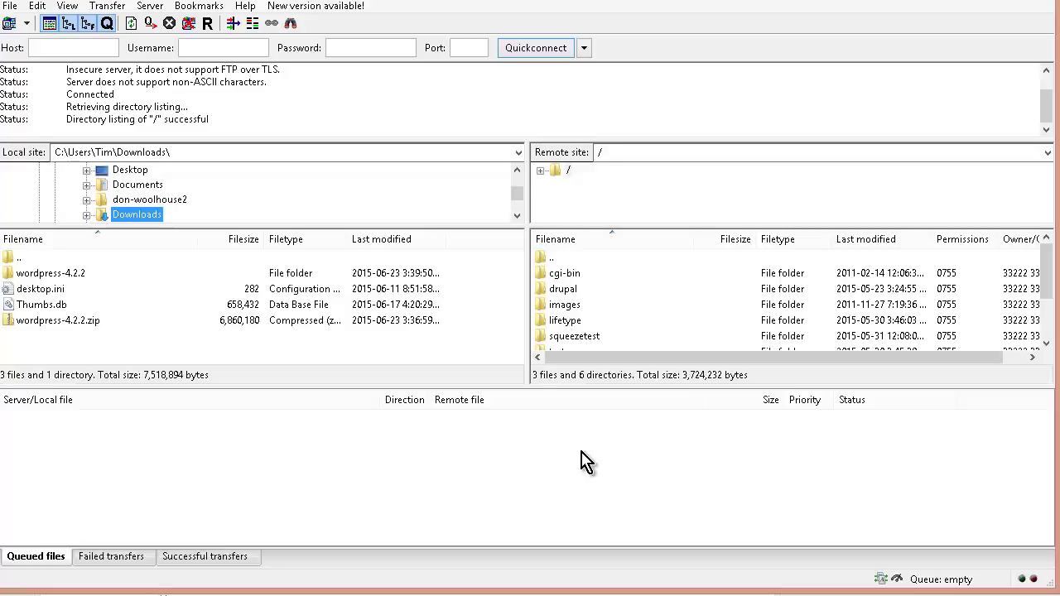
Create a /trending-news directory at the server root in FileZilla and open it
{"action": "left_click", "coordinate": [553, 257]}
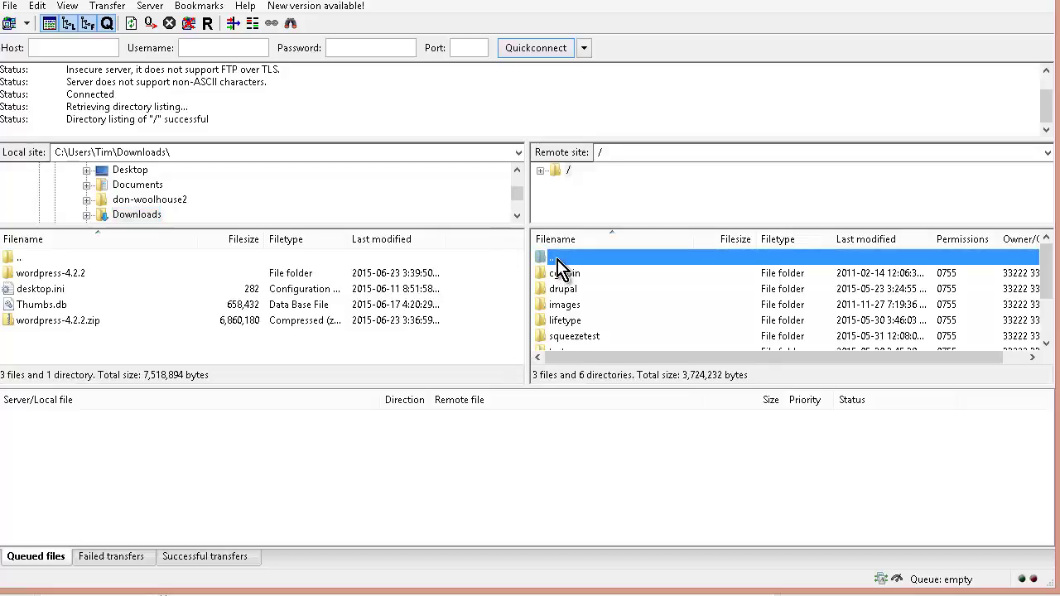
{"action": "right_click", "coordinate": [557, 259]}
{"action": "left_click", "coordinate": [654, 329]}
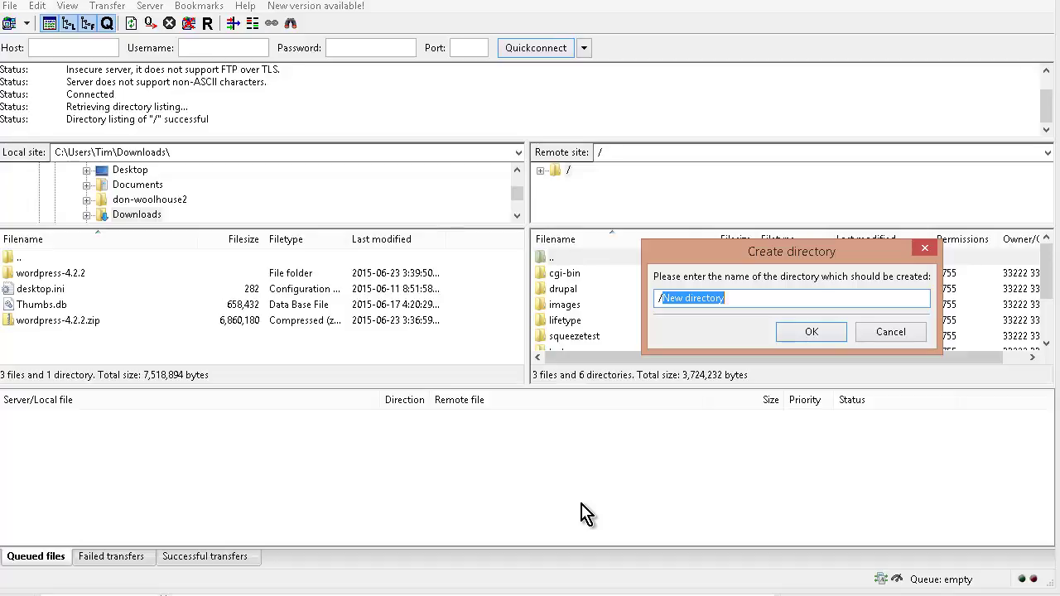
{"action": "type", "text": "trending-"}
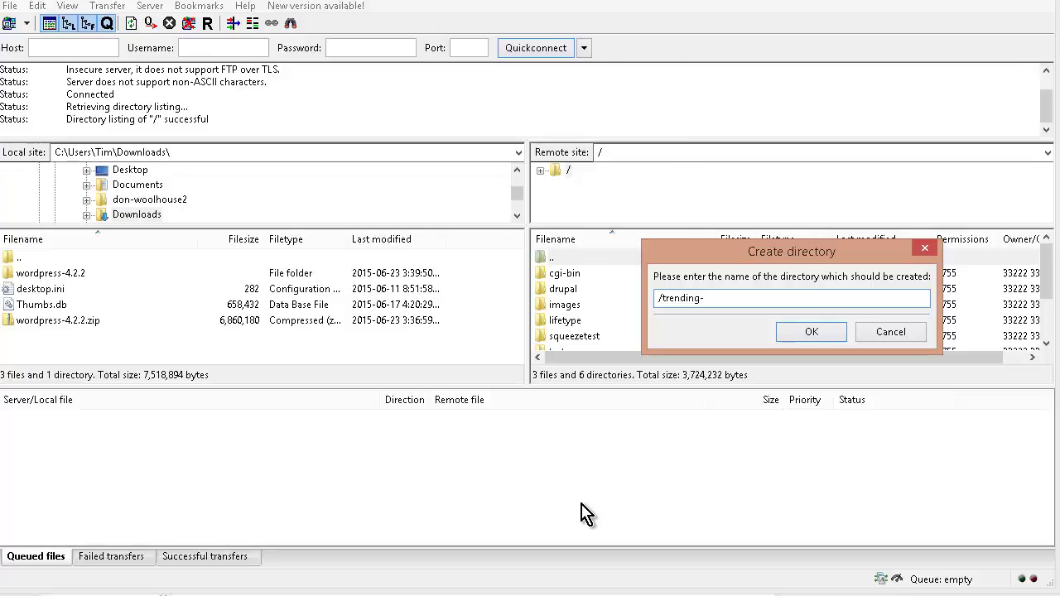
{"action": "type", "text": "news"}
{"action": "key", "text": "Return"}
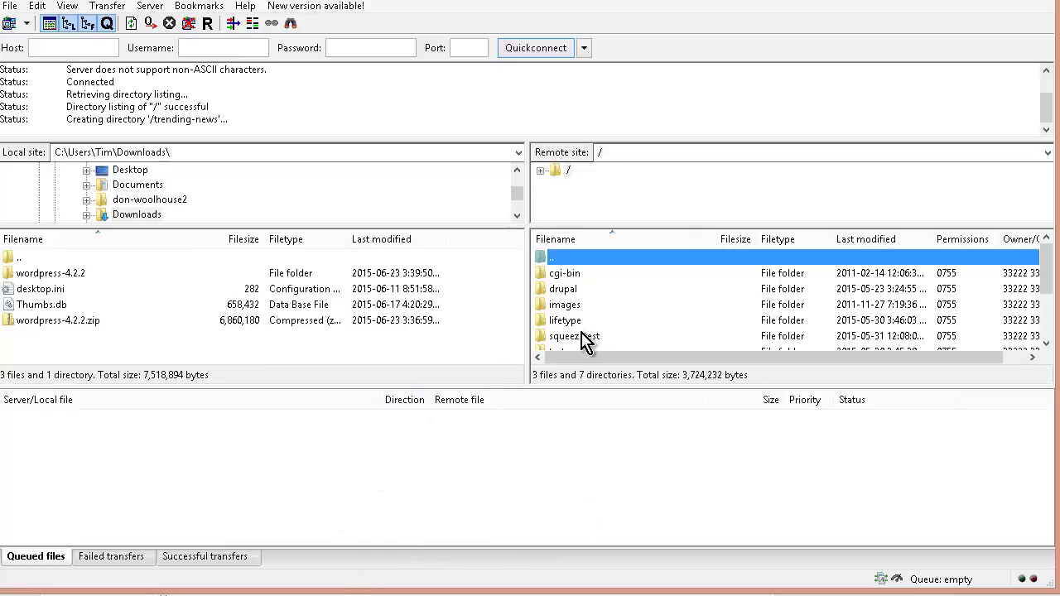
{"action": "left_click", "coordinate": [584, 336]}
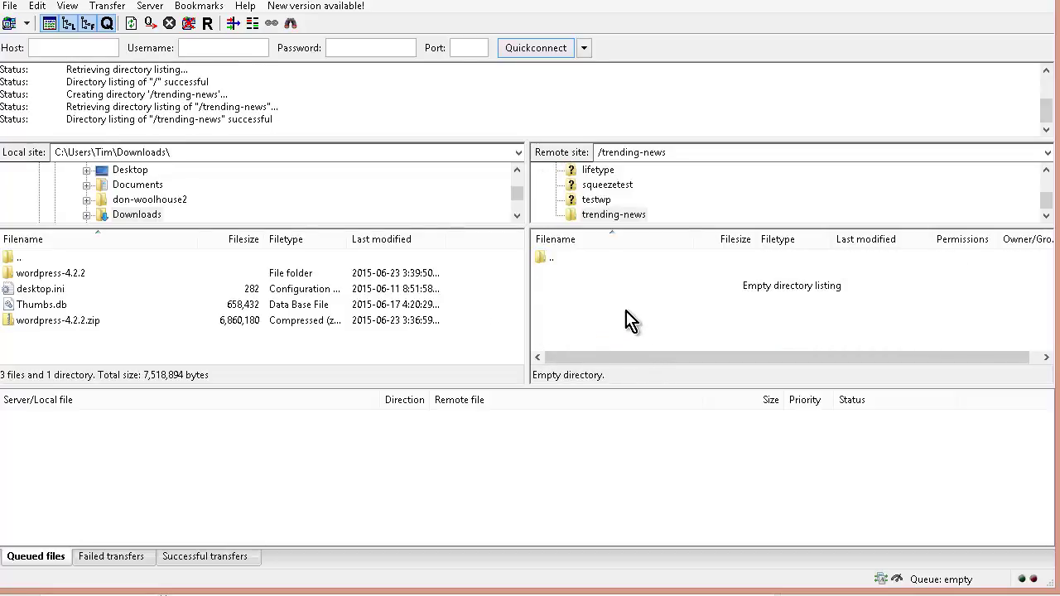
Select all contents of the local wordpress folder and upload them to /trending-news
{"action": "double_click", "coordinate": [66, 273]}
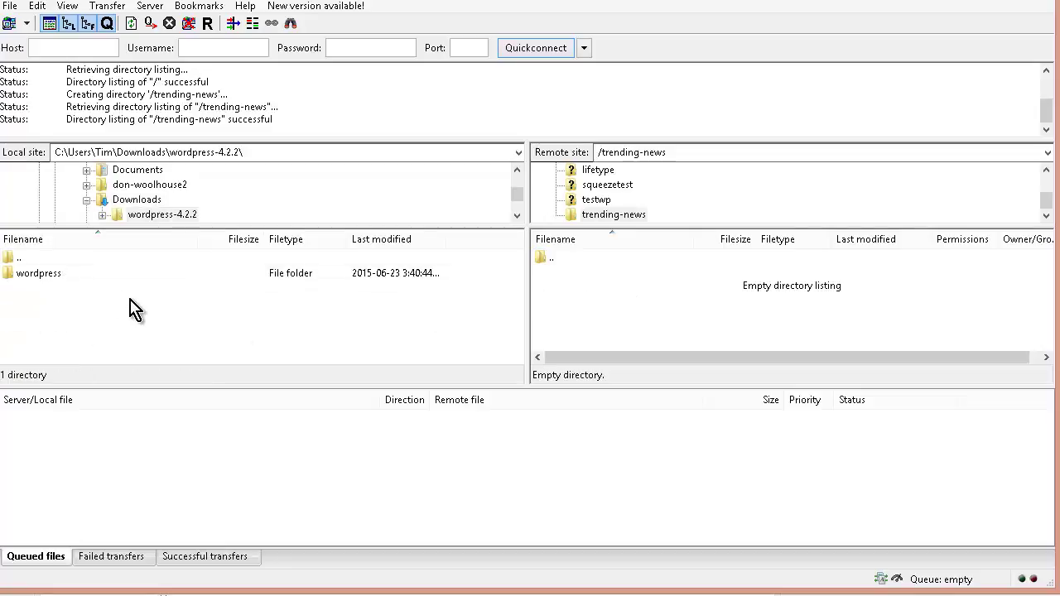
{"action": "double_click", "coordinate": [52, 276]}
{"action": "left_click", "coordinate": [55, 276]}
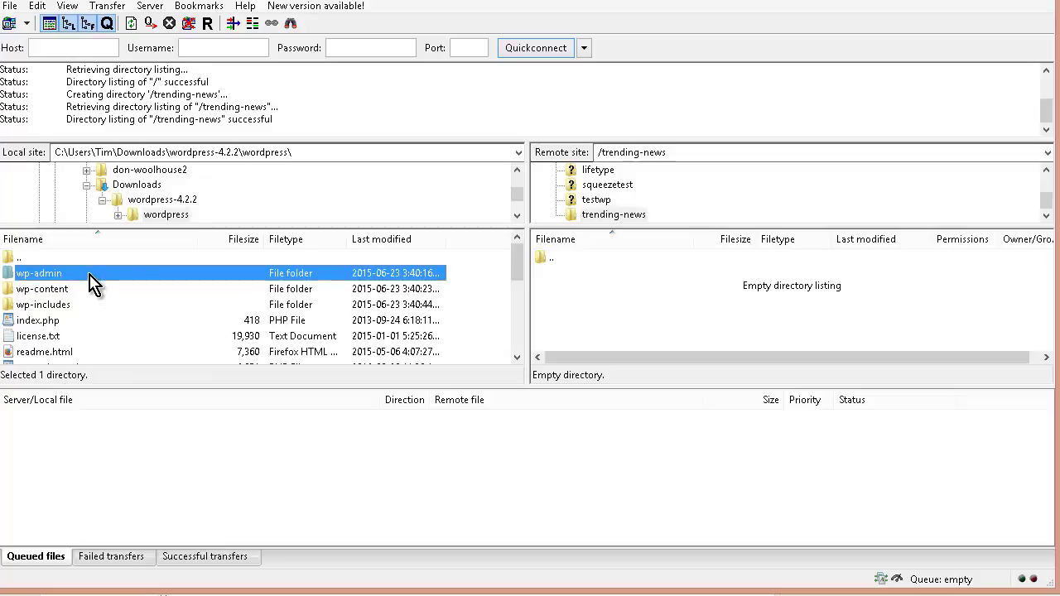
{"action": "key", "text": "ctrl+a"}
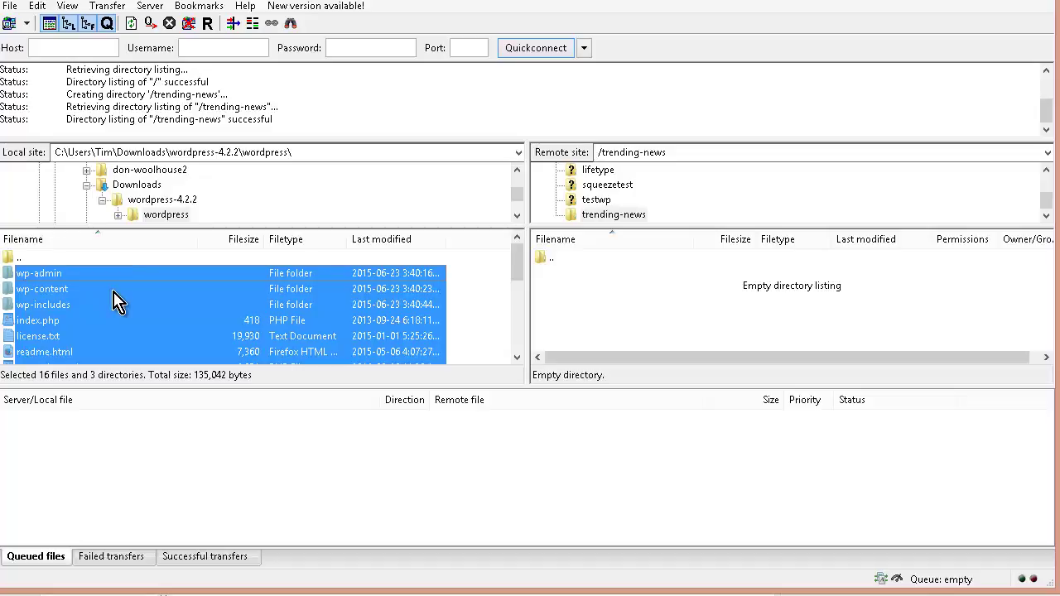
{"action": "right_click", "coordinate": [135, 306]}
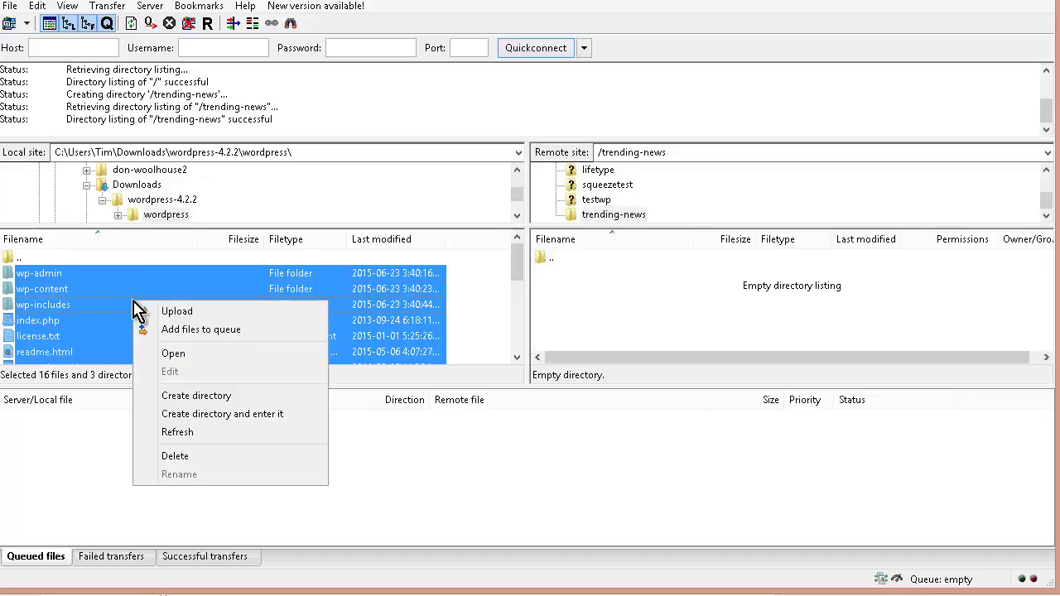
{"action": "left_click", "coordinate": [174, 311]}
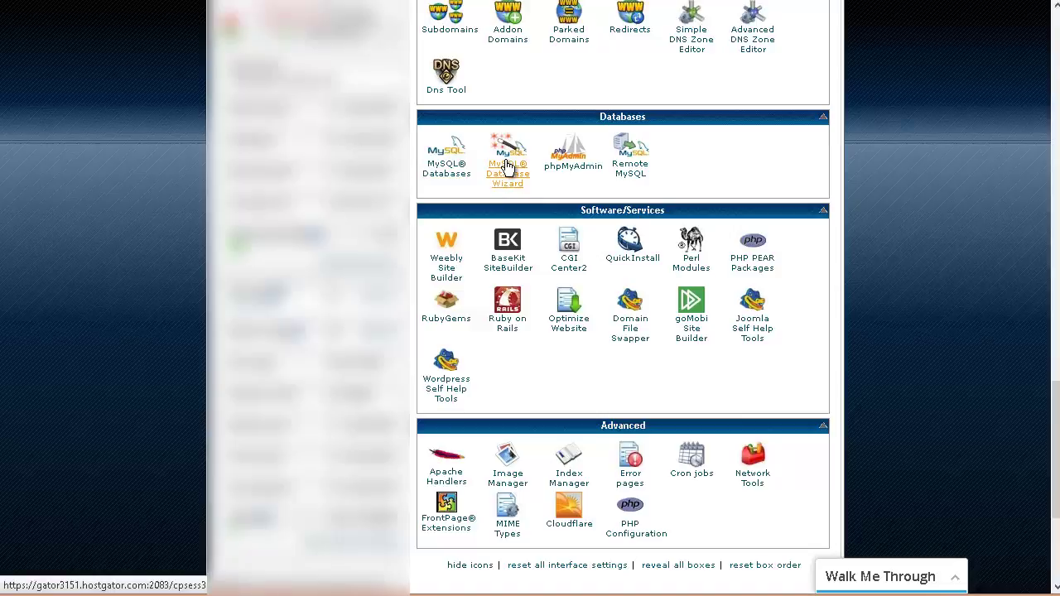
Create the timjcart_news database in the MySQL Database Wizard and begin naming the user 'news'
{"action": "left_click", "coordinate": [508, 166]}
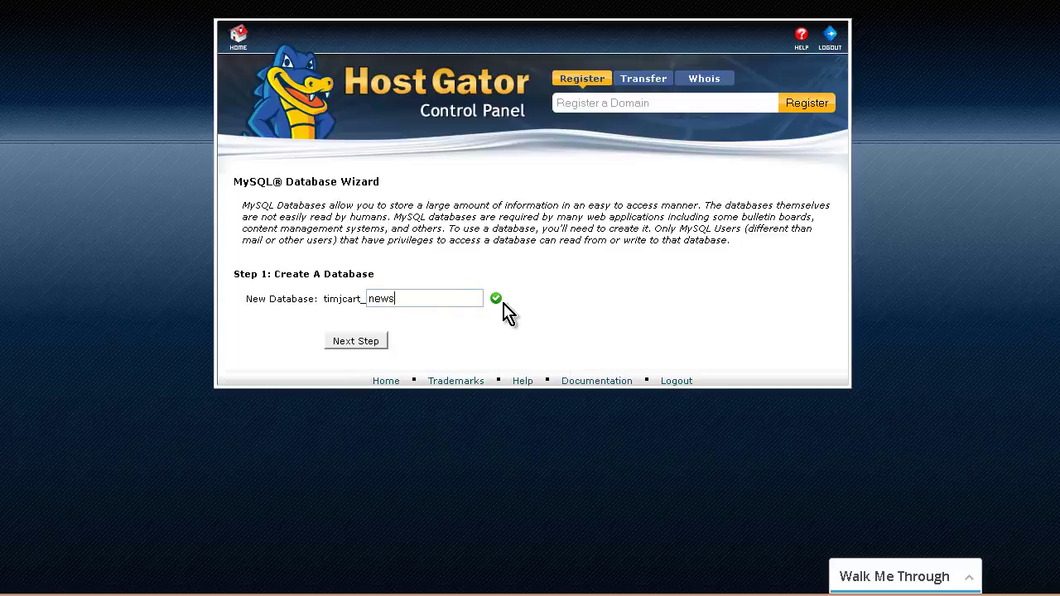
{"action": "left_click", "coordinate": [367, 348]}
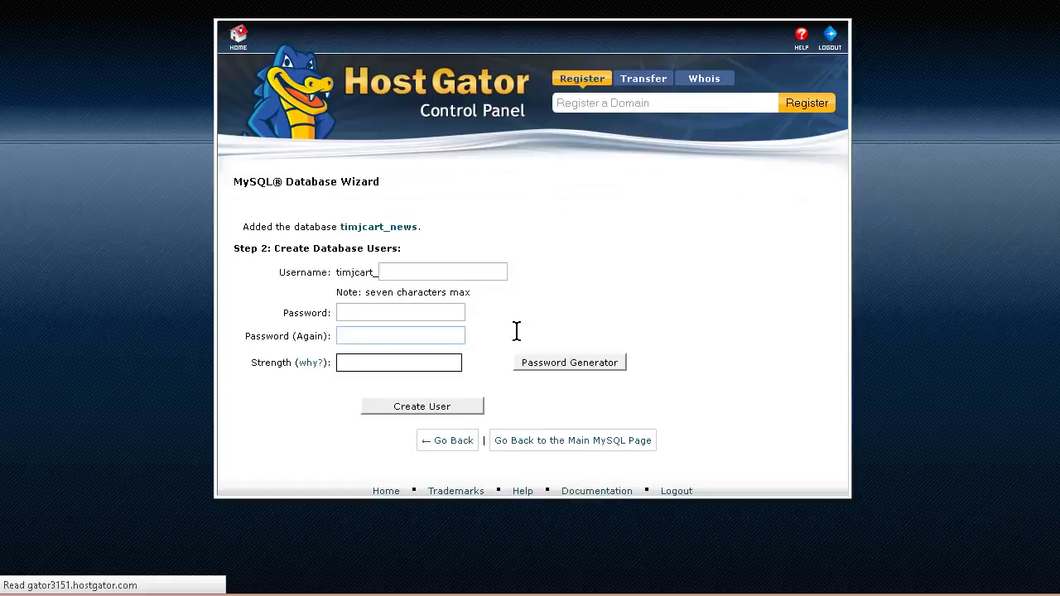
{"action": "left_click", "coordinate": [497, 271]}
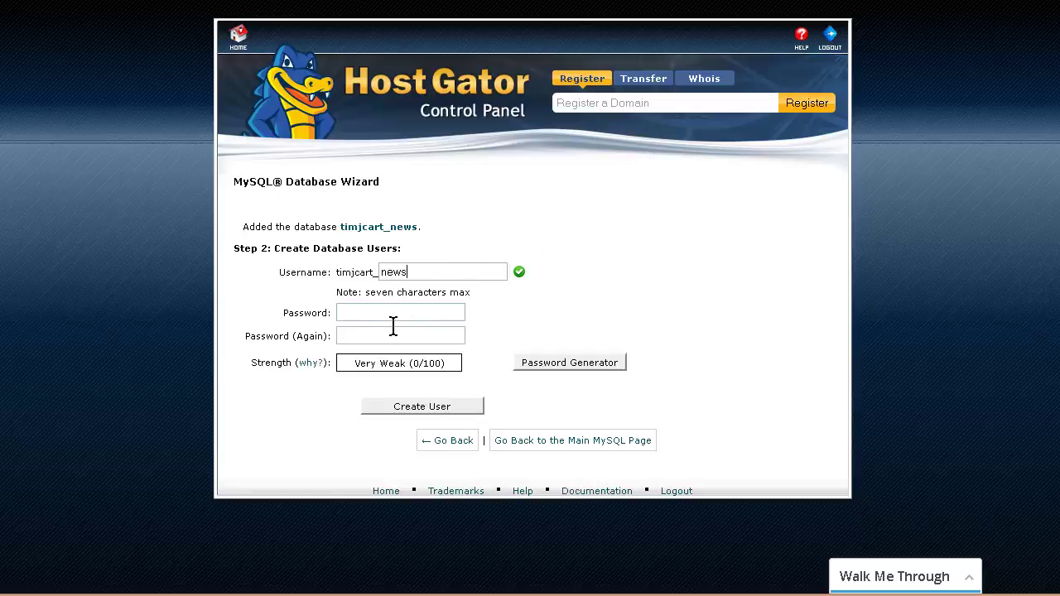
Generate a random password for the news user and paste a copy into Notepad
{"action": "left_click", "coordinate": [571, 364]}
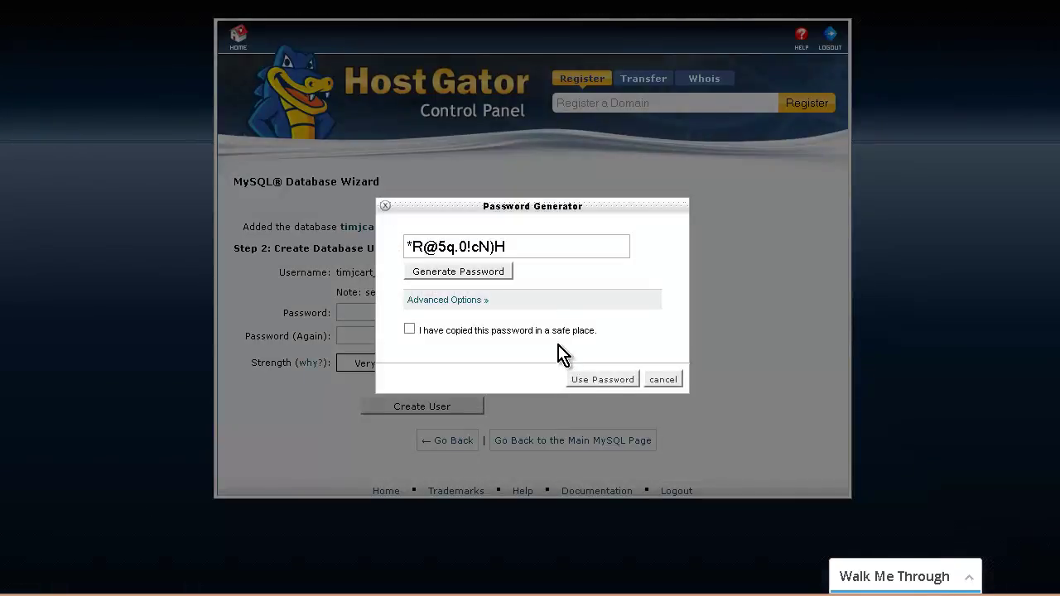
{"action": "triple_click", "coordinate": [477, 242]}
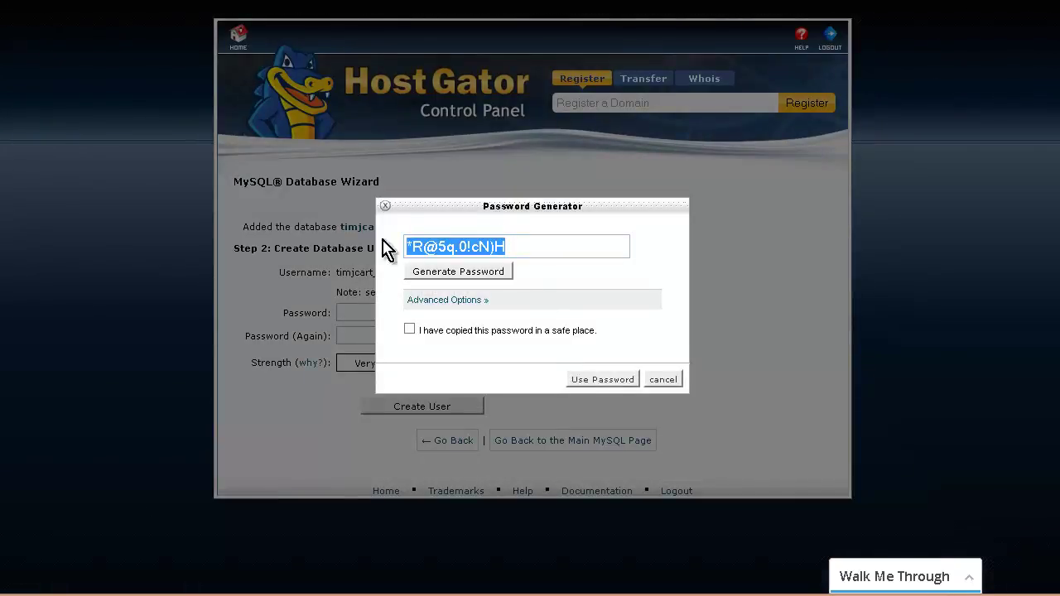
{"action": "right_click", "coordinate": [429, 240]}
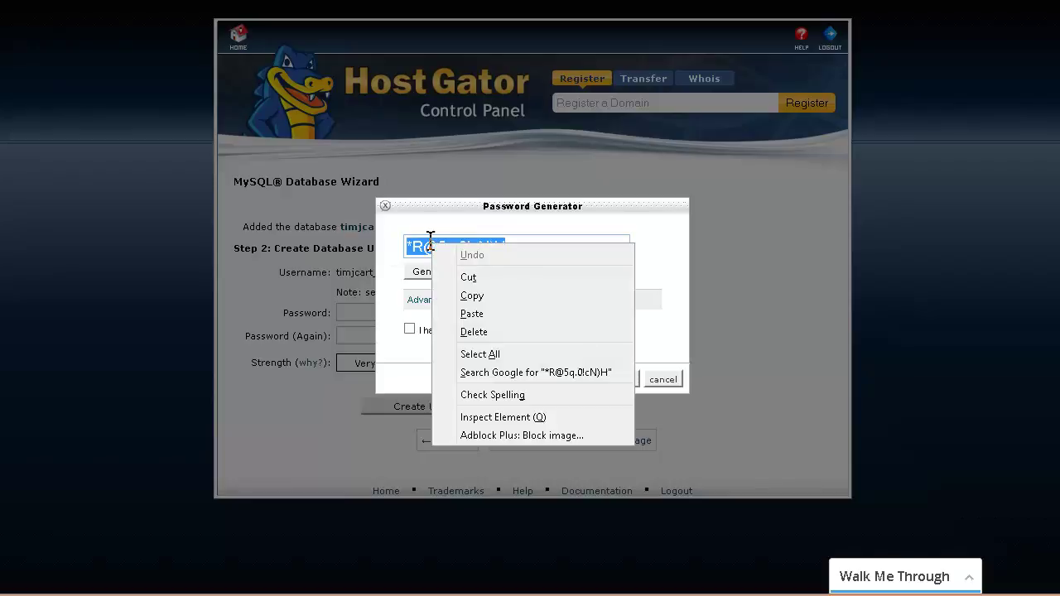
{"action": "left_click", "coordinate": [484, 296]}
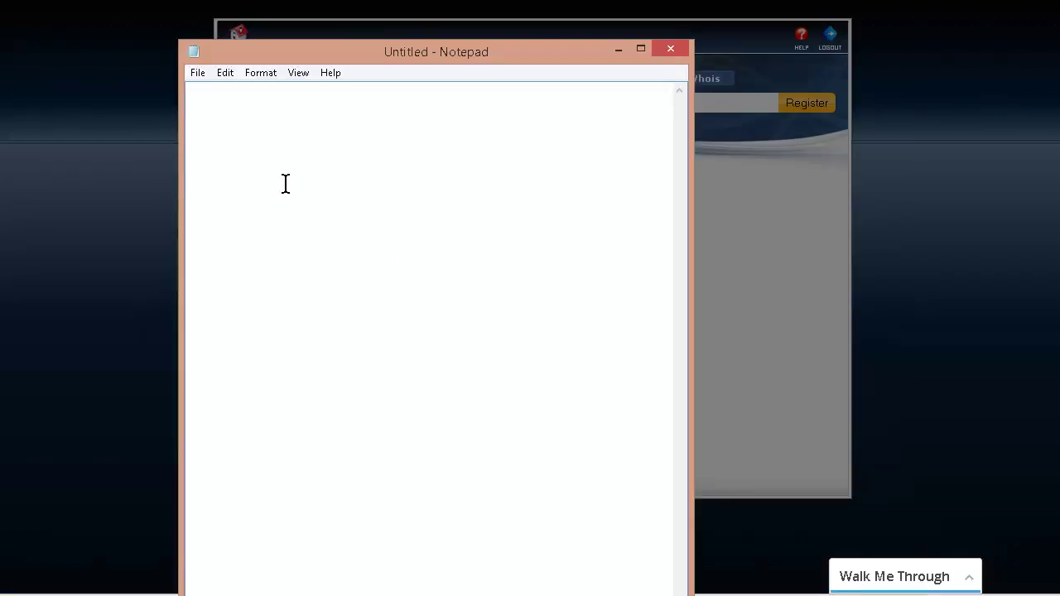
{"action": "key", "text": "ctrl+v"}
{"action": "left_click", "coordinate": [618, 51]}
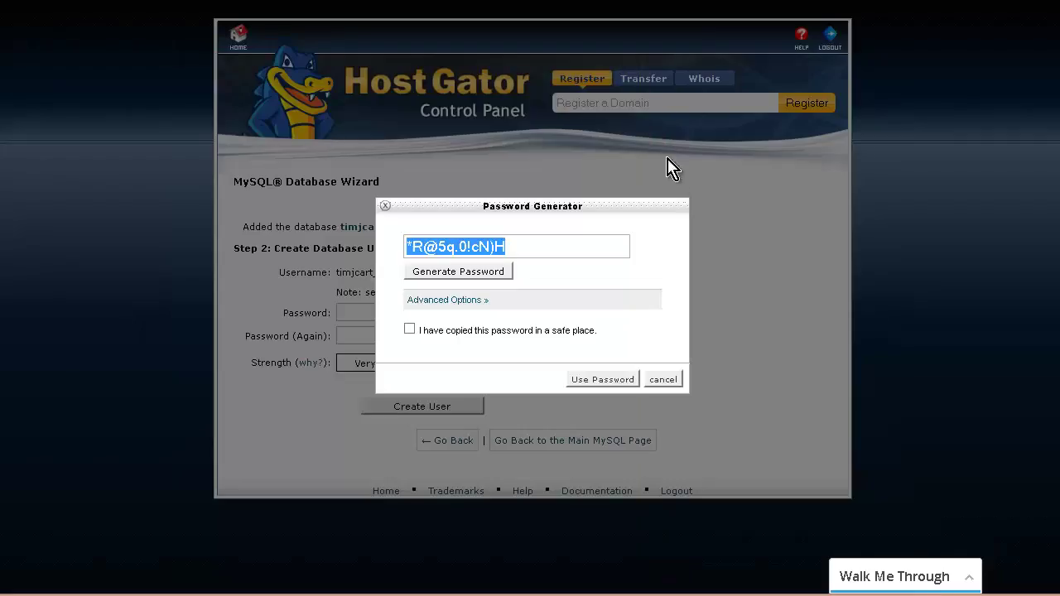
Create user timjcart_news with the generated password and grant it ALL PRIVILEGES on timjcart_news
{"action": "left_click", "coordinate": [411, 330]}
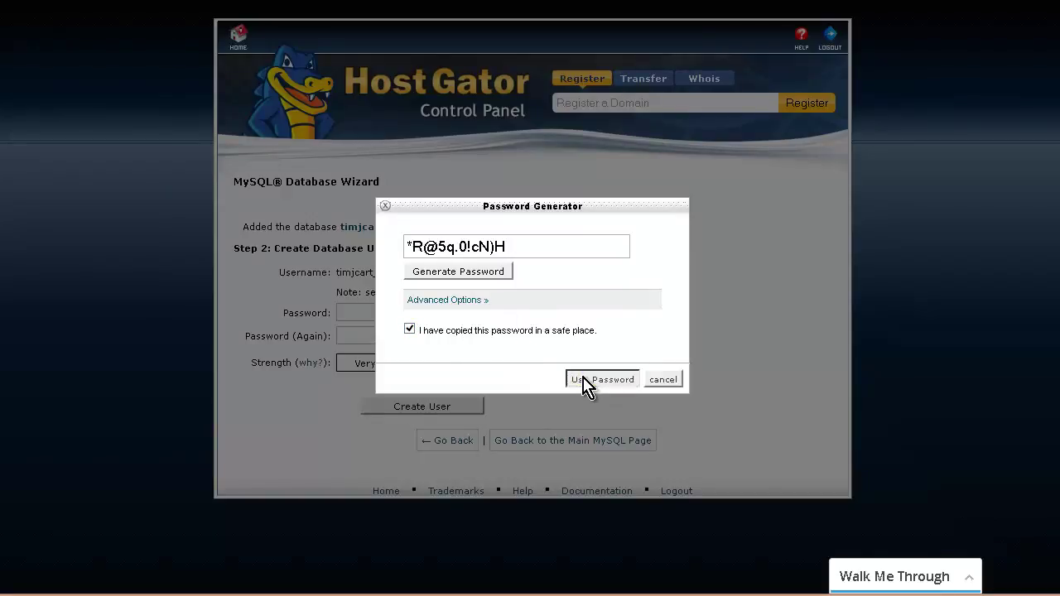
{"action": "left_click", "coordinate": [584, 380]}
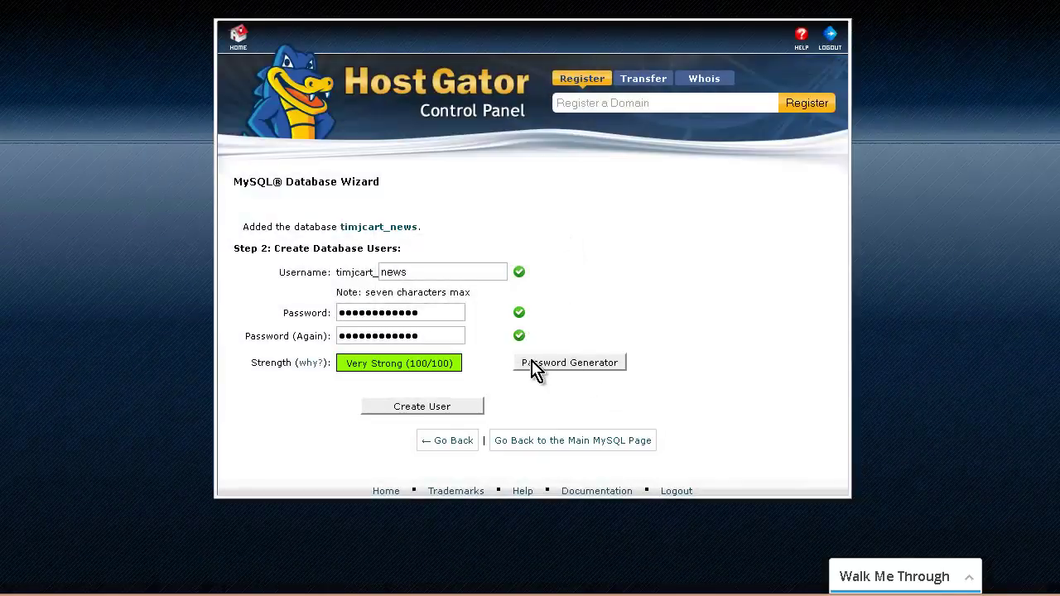
{"action": "left_click", "coordinate": [462, 407]}
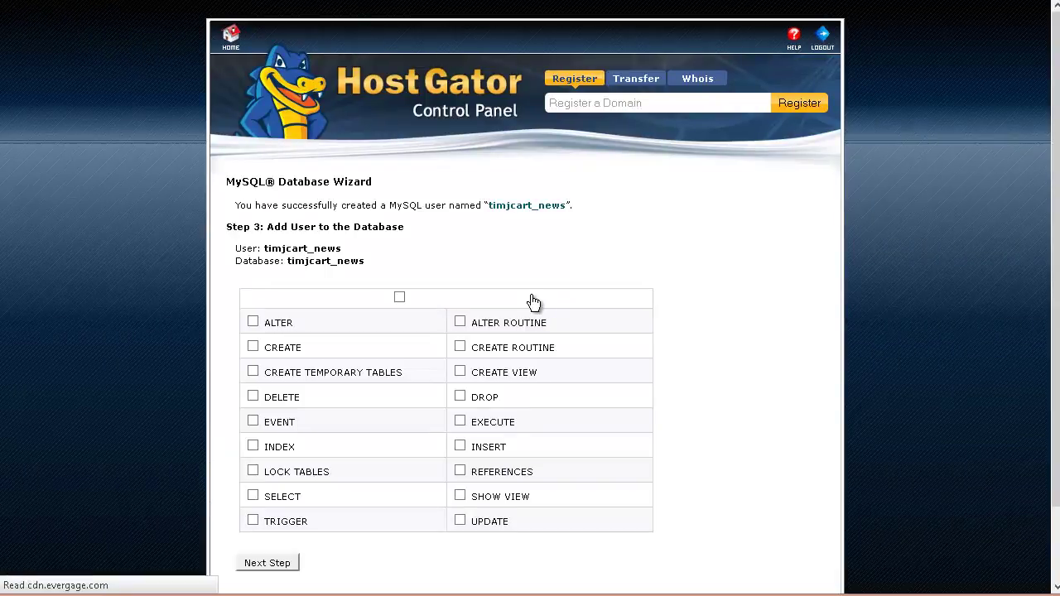
{"action": "left_click", "coordinate": [400, 298]}
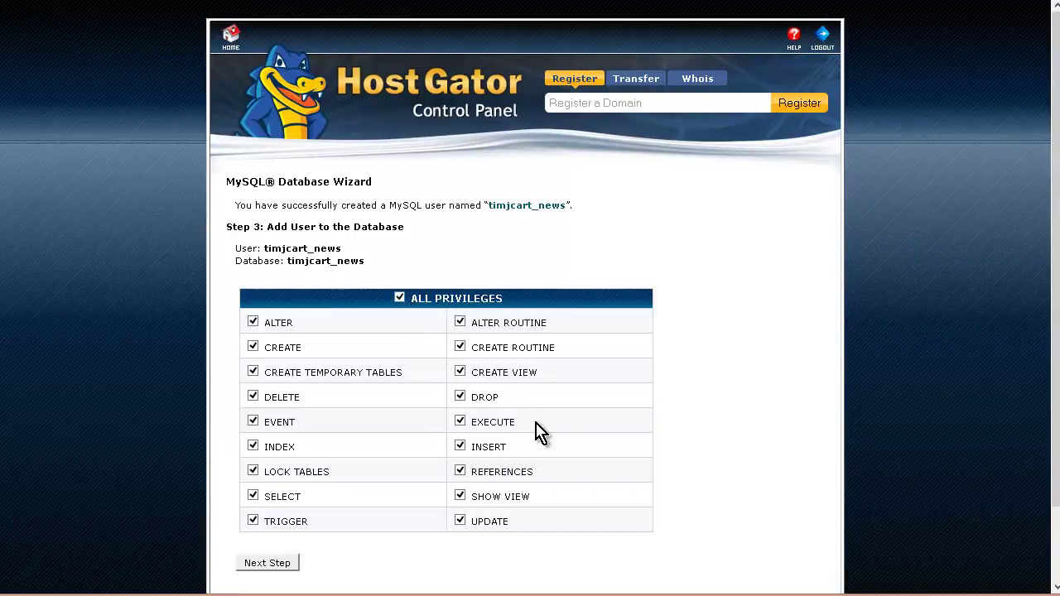
{"action": "left_click", "coordinate": [274, 569]}
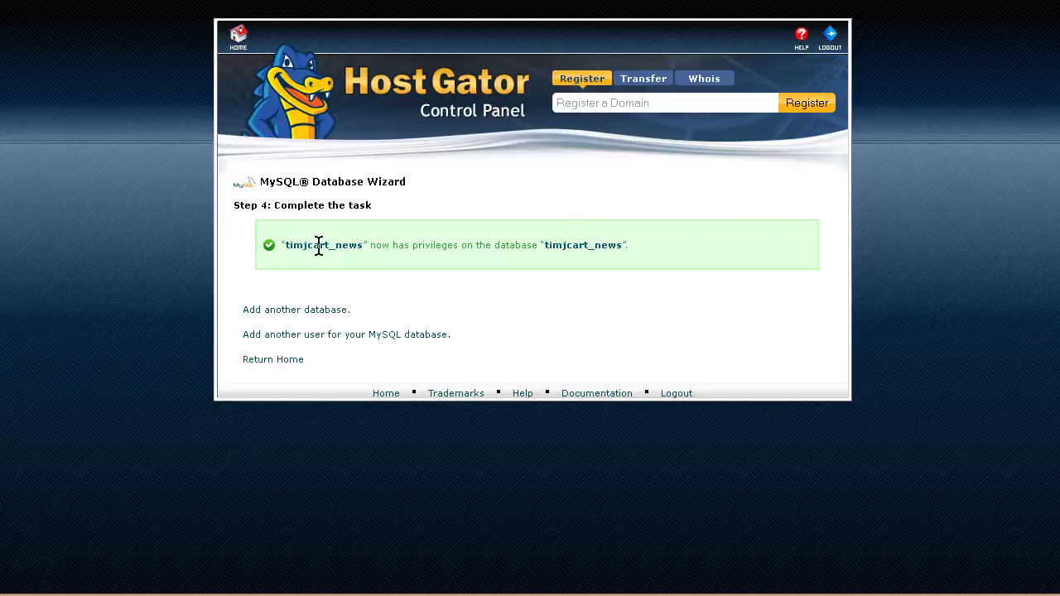
Paste cPanel's timjcart_news user-and-database confirmation sentence into Notepad below the password
{"action": "left_click_drag", "start_coordinate": [285, 245], "coordinate": [620, 252]}
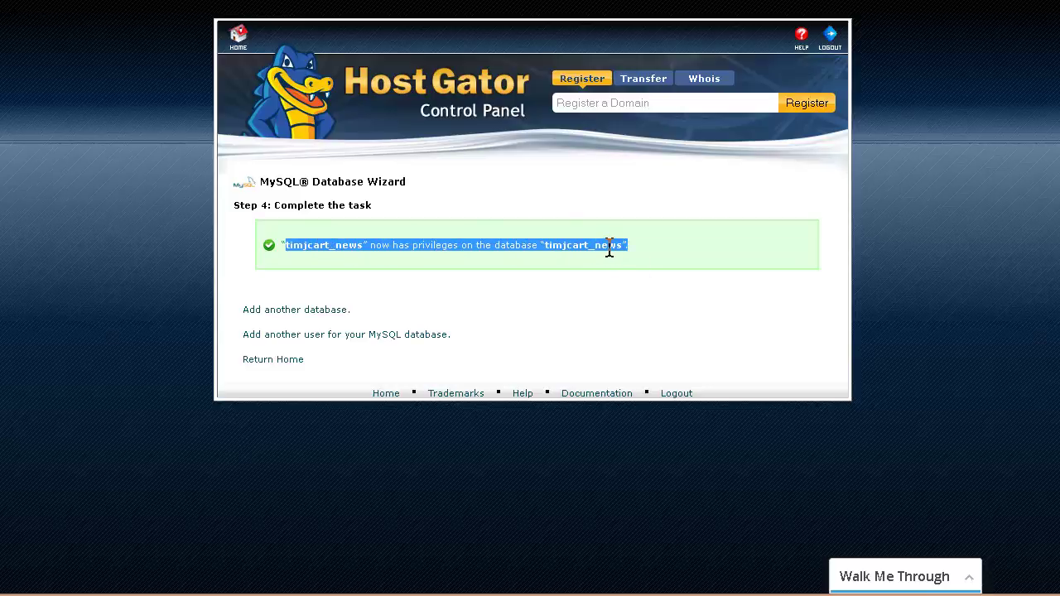
{"action": "right_click", "coordinate": [609, 245]}
{"action": "left_click", "coordinate": [636, 261]}
{"action": "key", "text": "alt+Tab"}
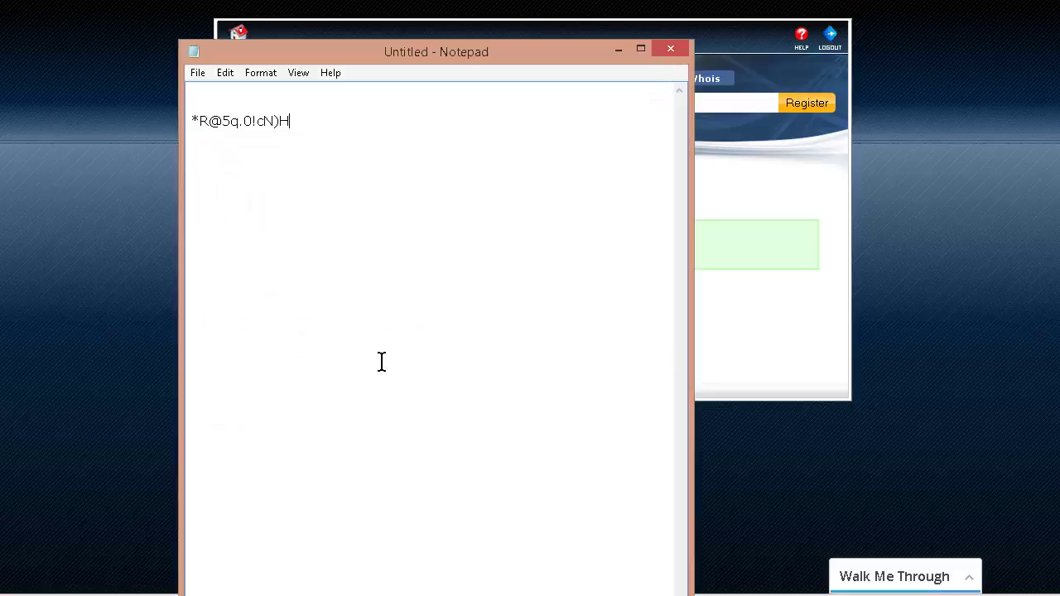
{"action": "right_click", "coordinate": [252, 99]}
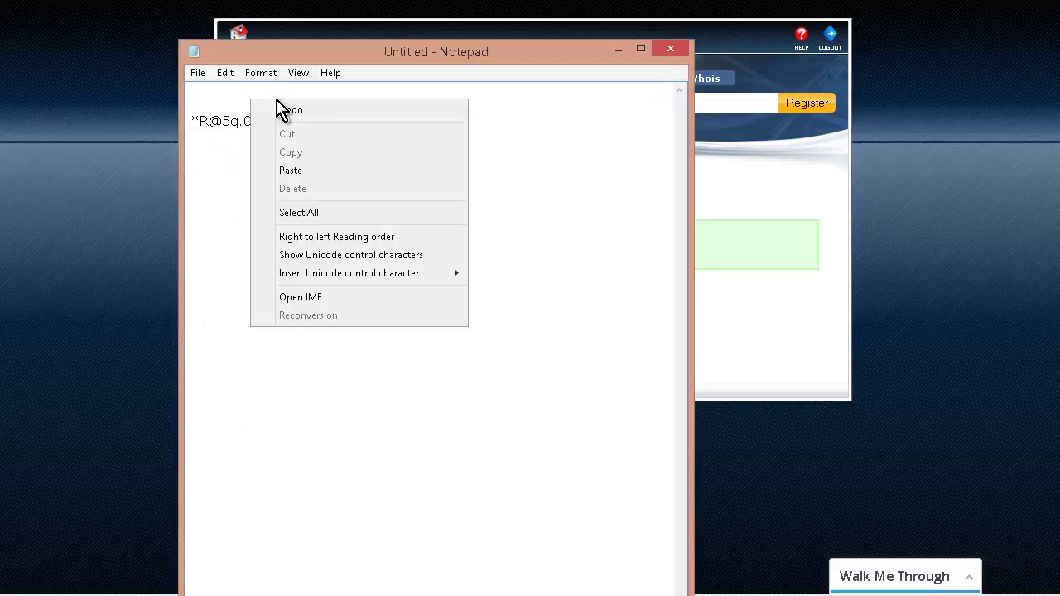
{"action": "left_click", "coordinate": [313, 171]}
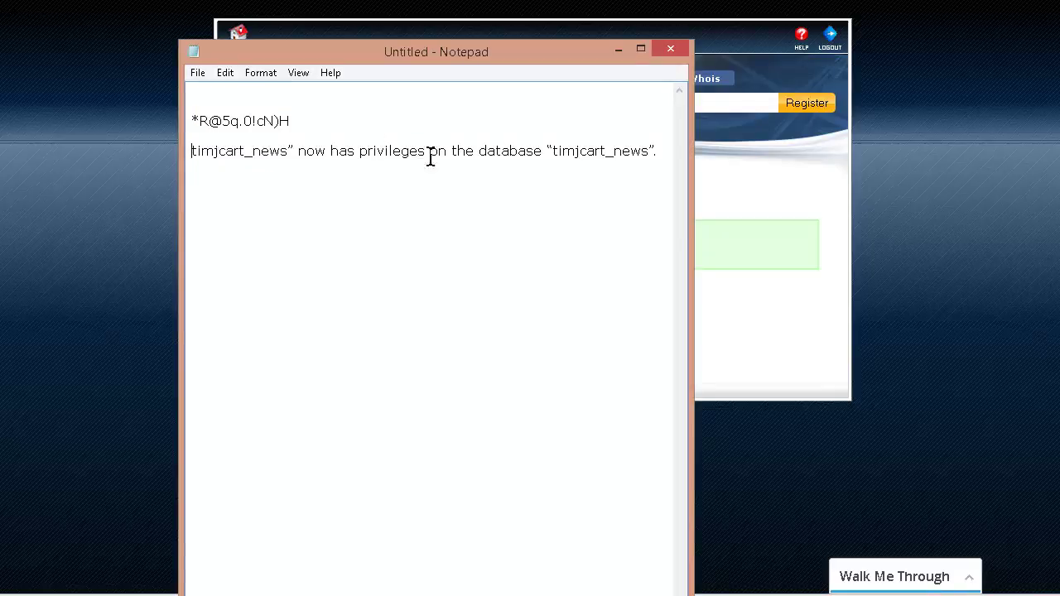
{"action": "left_click", "coordinate": [617, 50]}
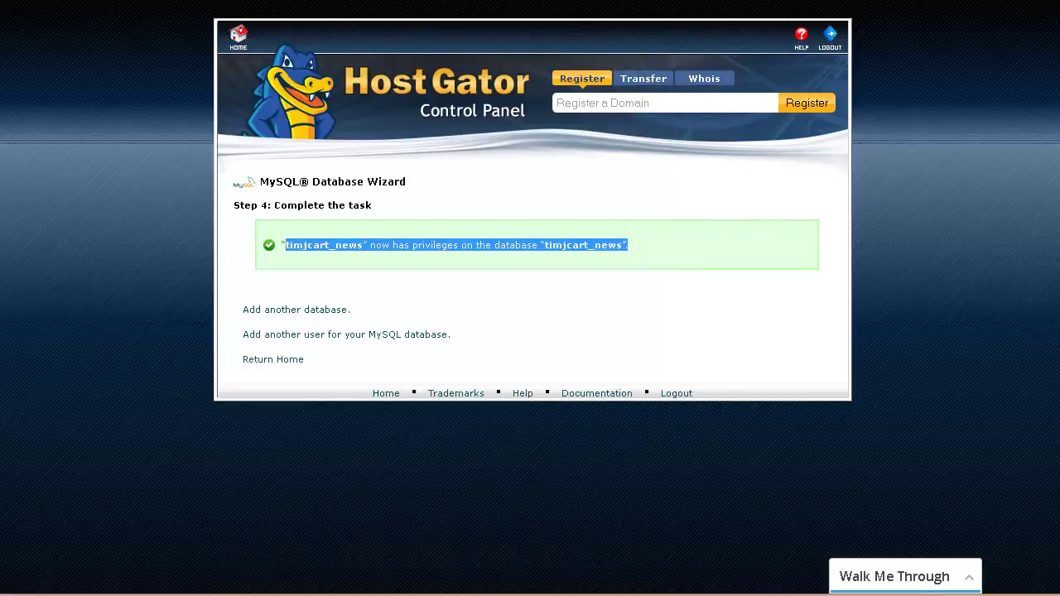
{"action": "left_click", "coordinate": [319, 595]}
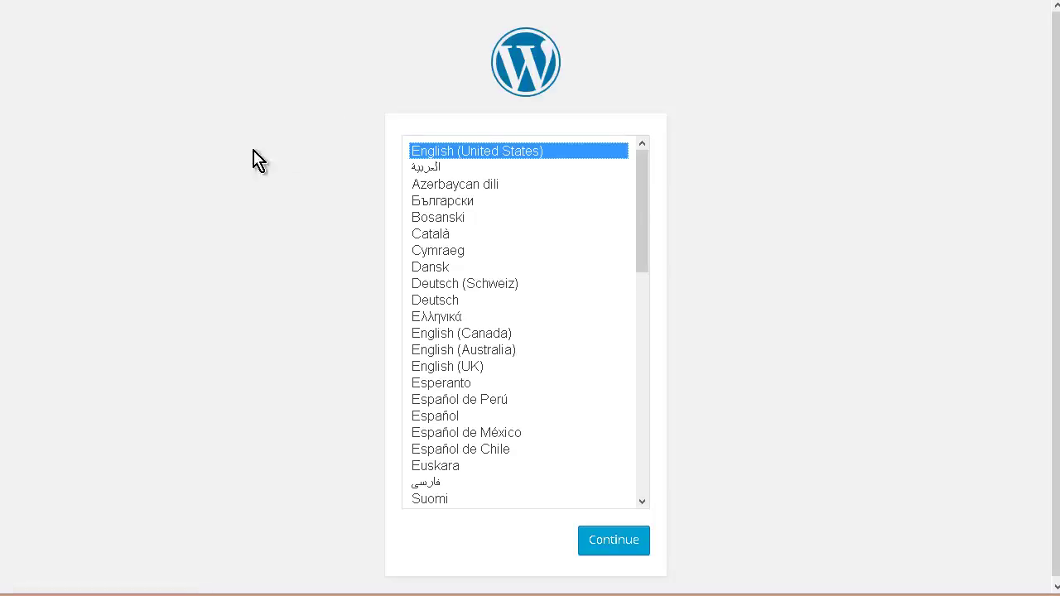
Continue the installer in English (United States) and pass the Let's go! welcome screen
{"action": "left_click", "coordinate": [613, 541]}
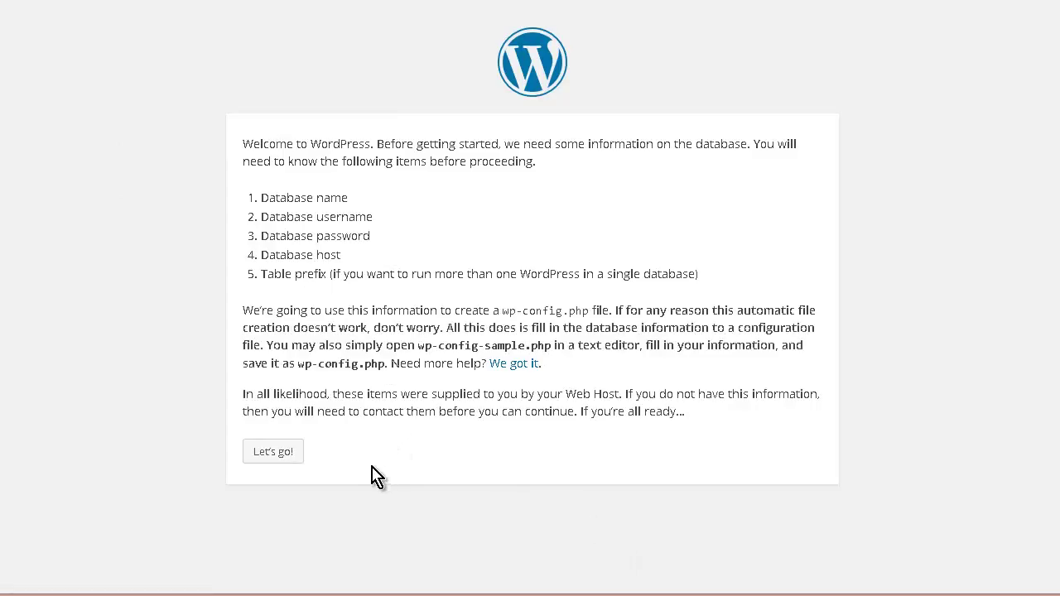
{"action": "left_click", "coordinate": [283, 452]}
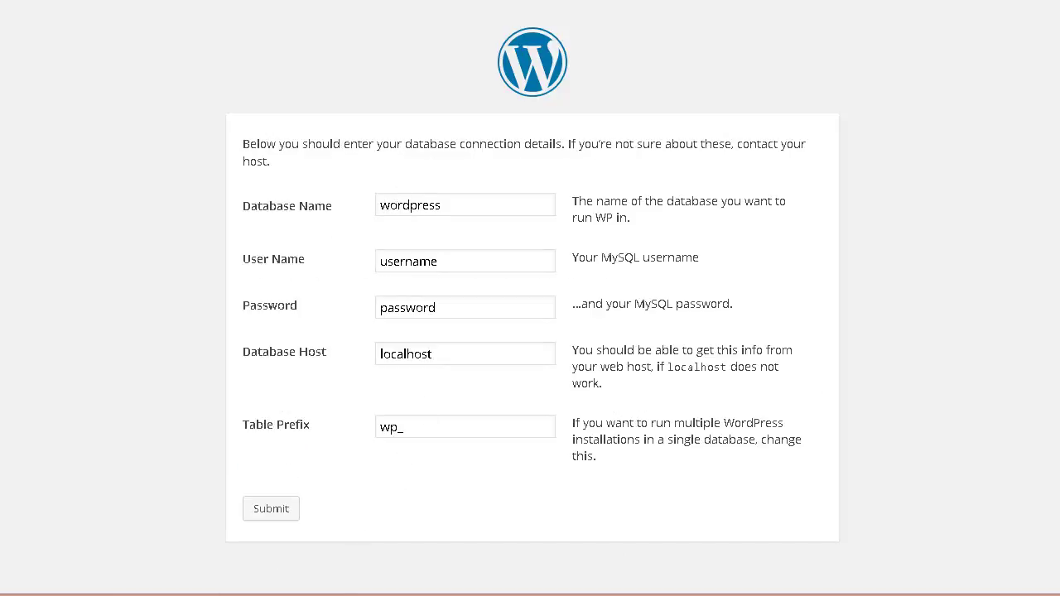
Copy the timjcart_news database name from the notes into the Database Name and User Name fields
{"action": "key", "text": "alt+Tab"}
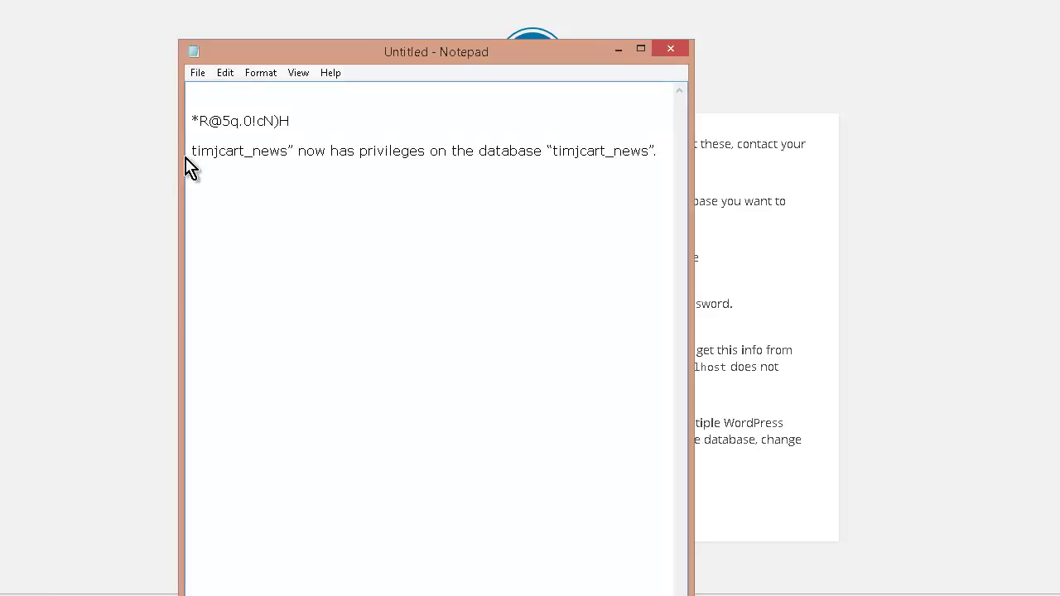
{"action": "left_click_drag", "start_coordinate": [191, 151], "coordinate": [281, 157]}
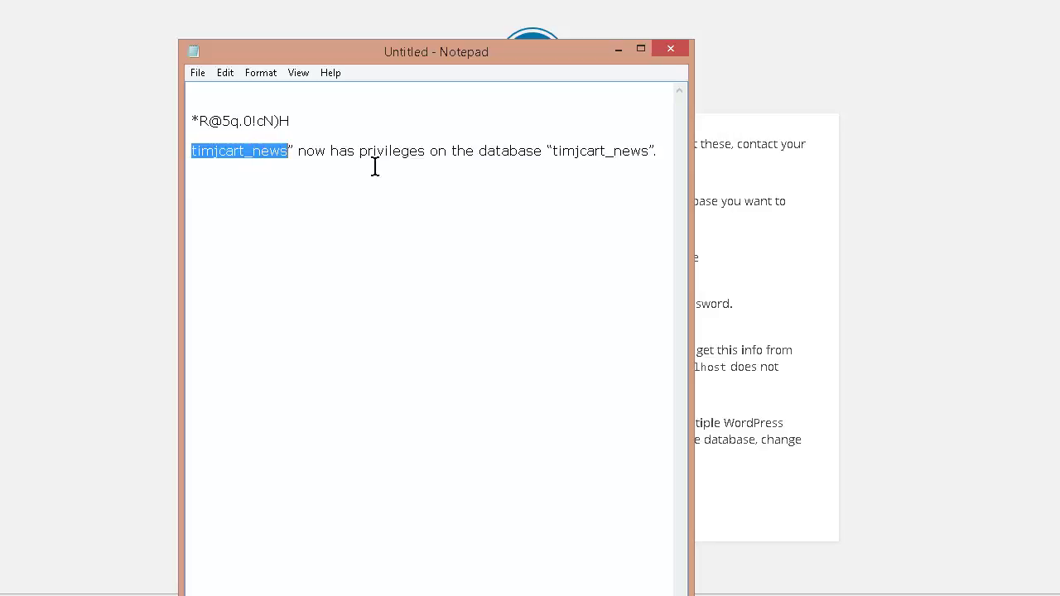
{"action": "right_click", "coordinate": [261, 157]}
{"action": "left_click", "coordinate": [319, 205]}
{"action": "left_click", "coordinate": [88, 215]}
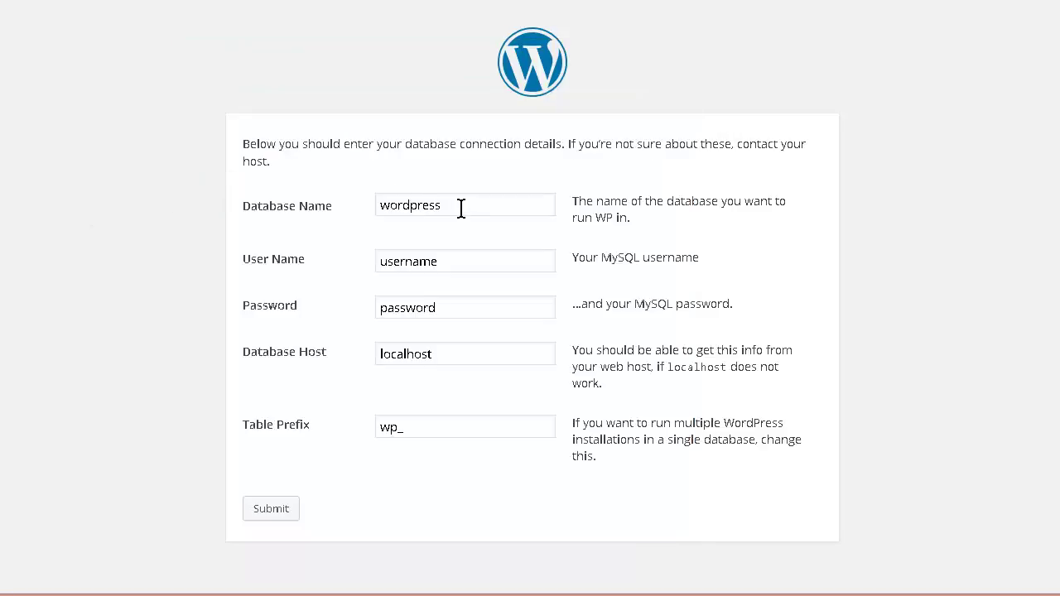
{"action": "left_click_drag", "start_coordinate": [452, 207], "coordinate": [320, 208]}
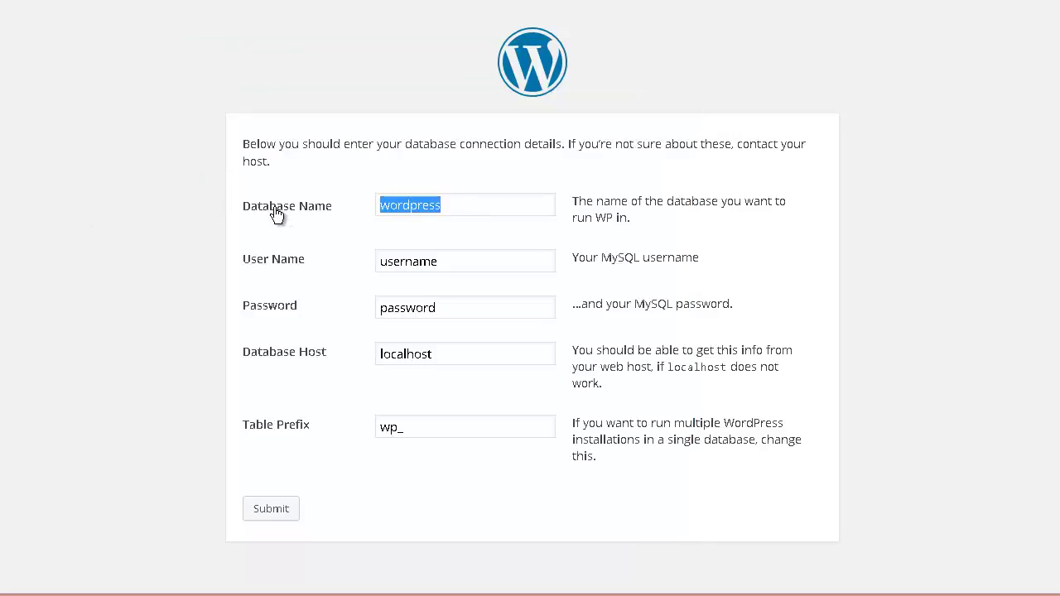
{"action": "key", "text": "ctrl+v"}
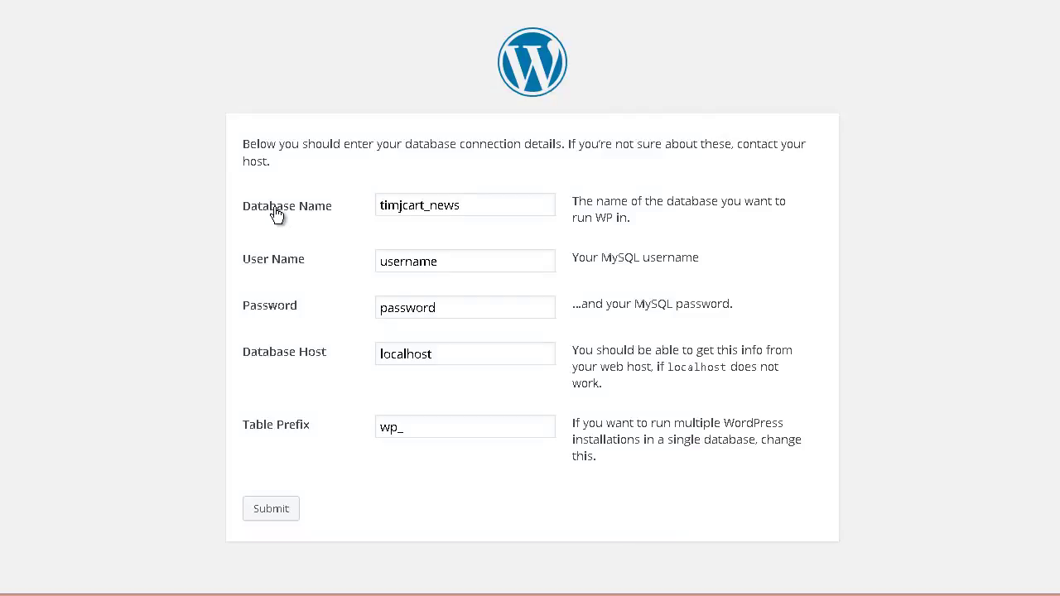
{"action": "key", "text": "Tab"}
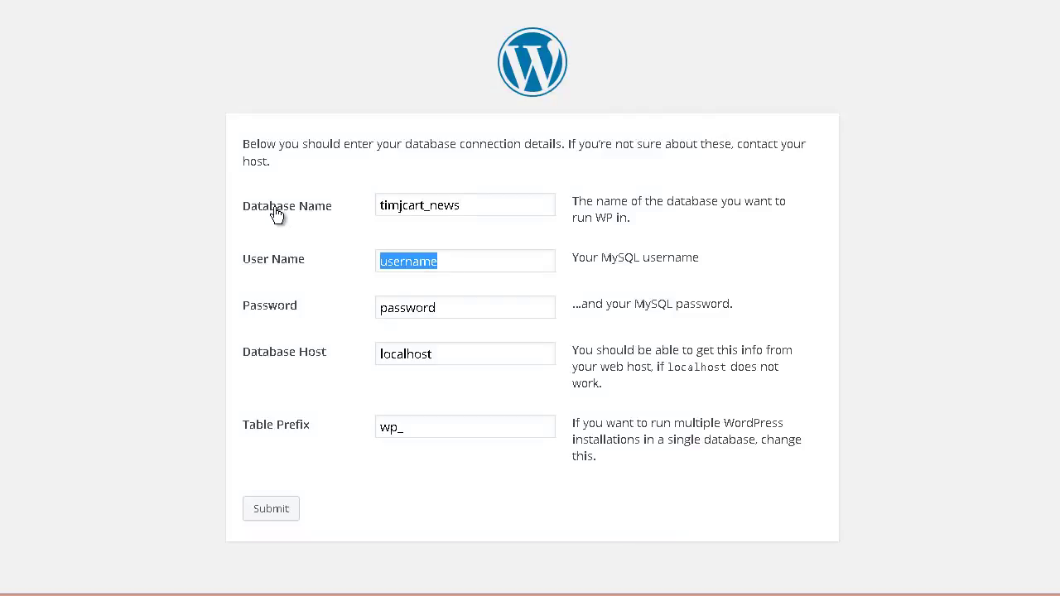
{"action": "key", "text": "ctrl+v"}
Paste the saved database password from the notes into the Password field
{"action": "key", "text": "Tab"}
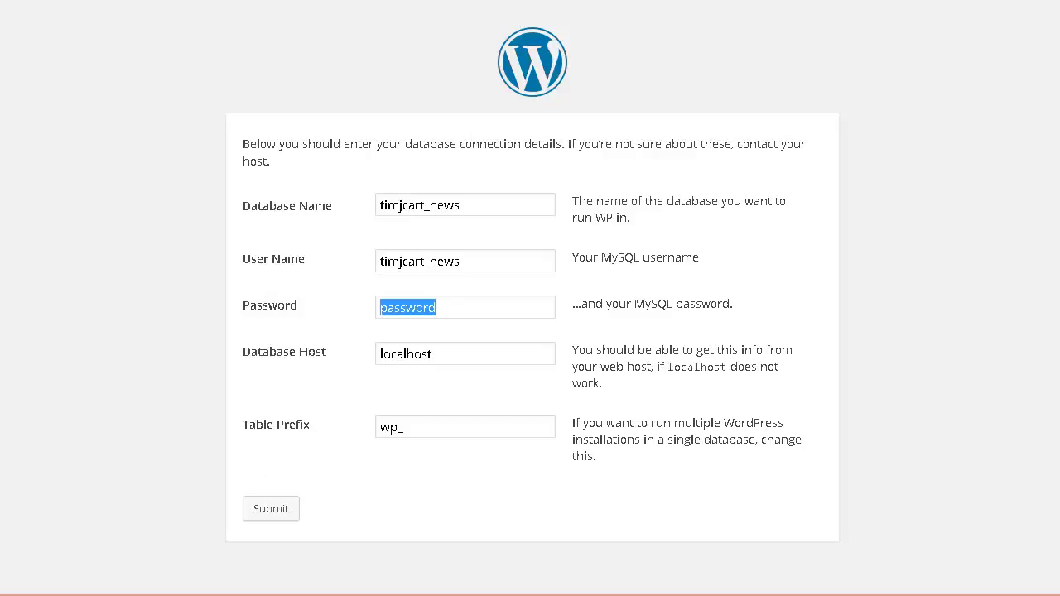
{"action": "key", "text": "alt+Tab"}
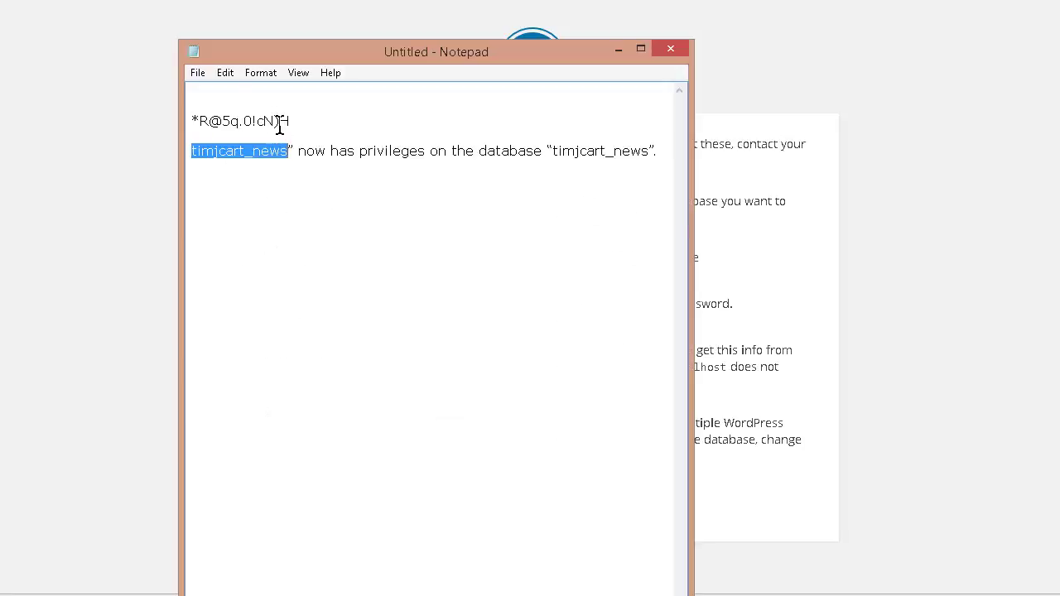
{"action": "left_click_drag", "start_coordinate": [289, 121], "coordinate": [177, 116]}
{"action": "right_click", "coordinate": [231, 130]}
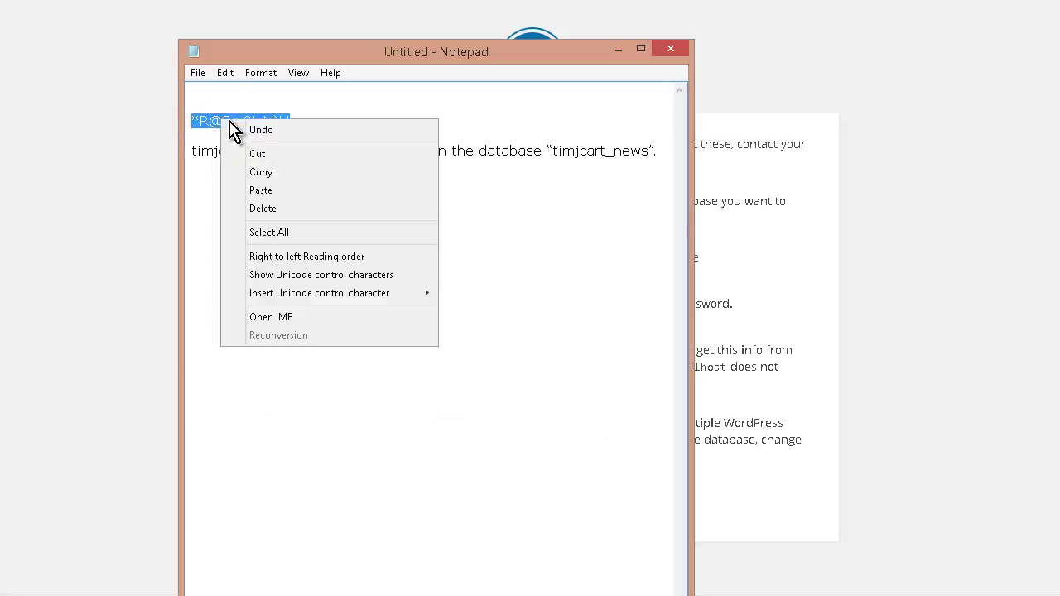
{"action": "left_click", "coordinate": [263, 173]}
{"action": "key", "text": "alt+Tab"}
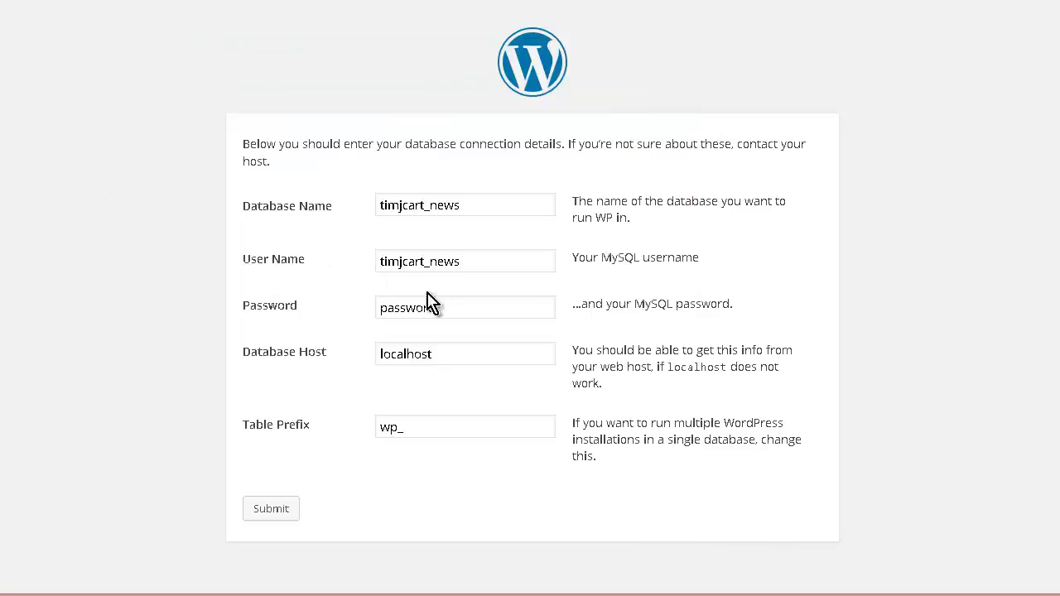
{"action": "double_click", "coordinate": [437, 305]}
{"action": "key", "text": "ctrl+v"}
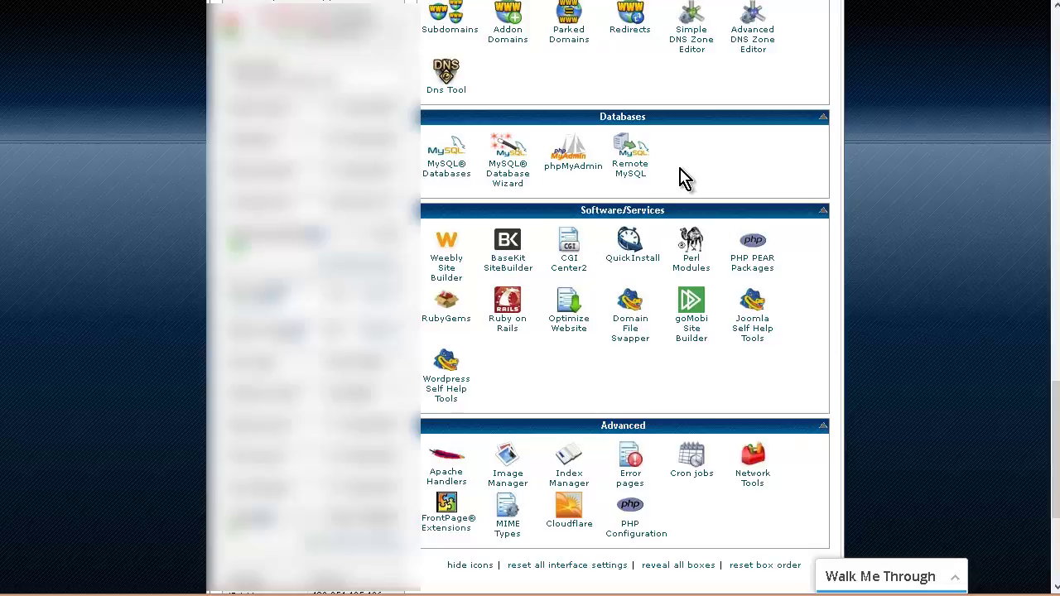
{"action": "left_click", "coordinate": [573, 154]}
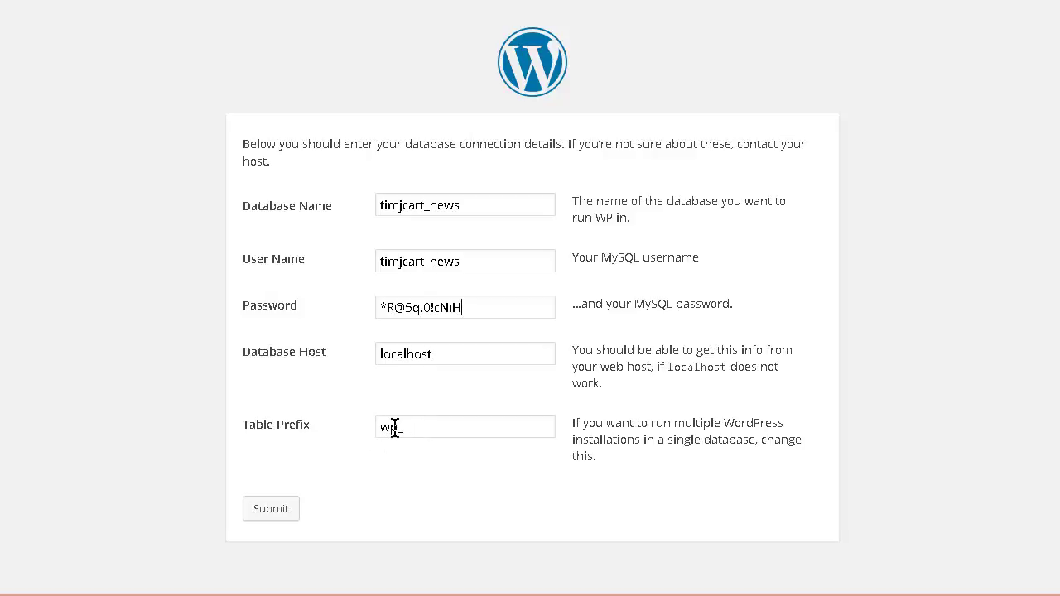
Change the table prefix from wp to t, submit the connection details and run the install
{"action": "left_click_drag", "start_coordinate": [394, 426], "coordinate": [331, 428]}
{"action": "type", "text": "tn_"}
{"action": "left_click", "coordinate": [260, 513]}
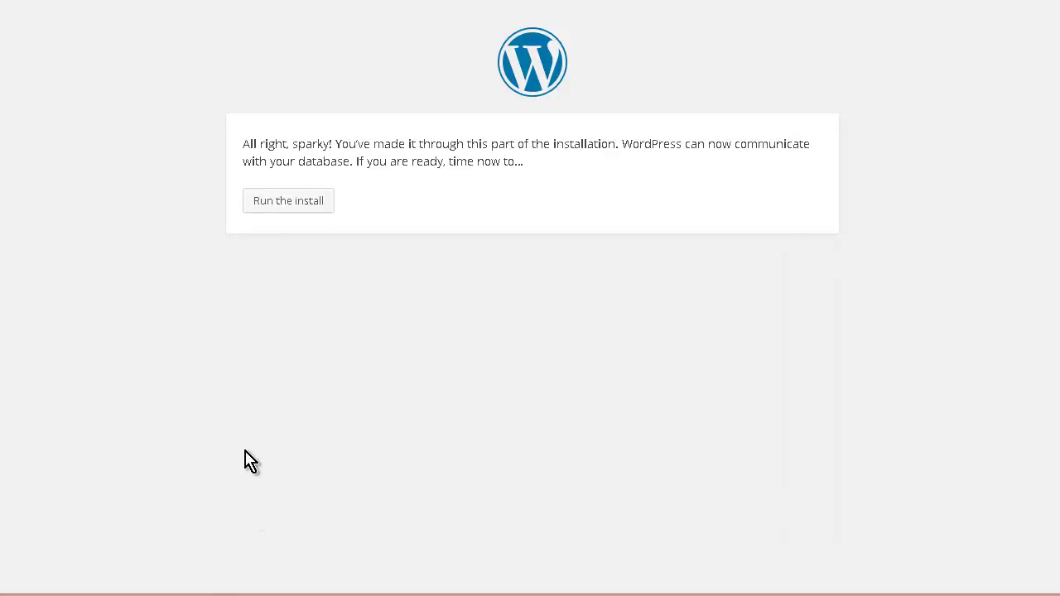
{"action": "left_click", "coordinate": [276, 204]}
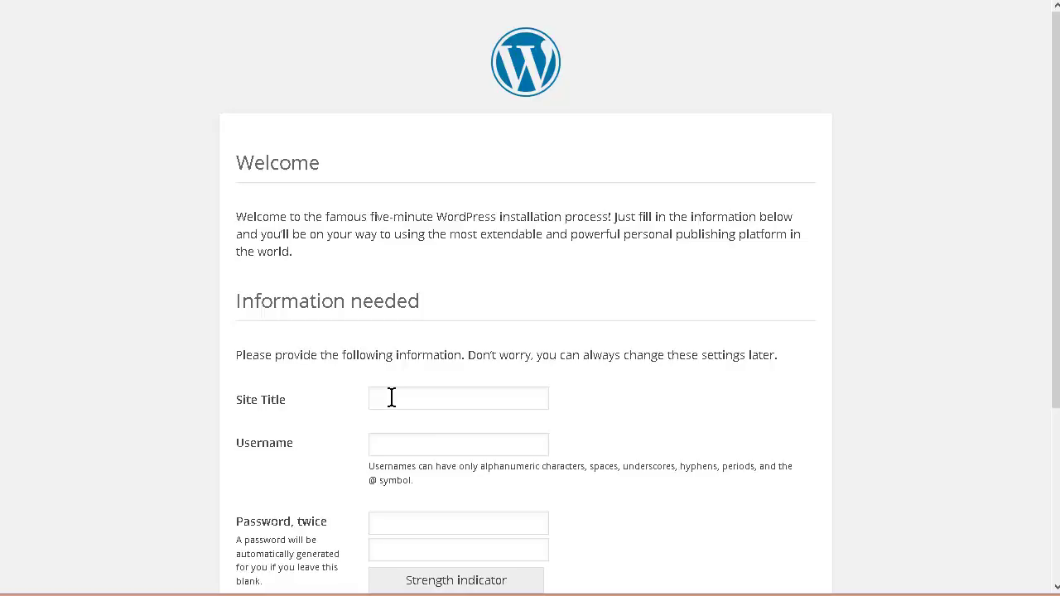
Enter site title 'Trending News', admin username newsy, a password and the admin e-mail, then install
{"action": "type", "text": "Trending News"}
{"action": "scroll", "coordinate": [502, 406], "scroll_direction": "down", "scroll_amount": 2}
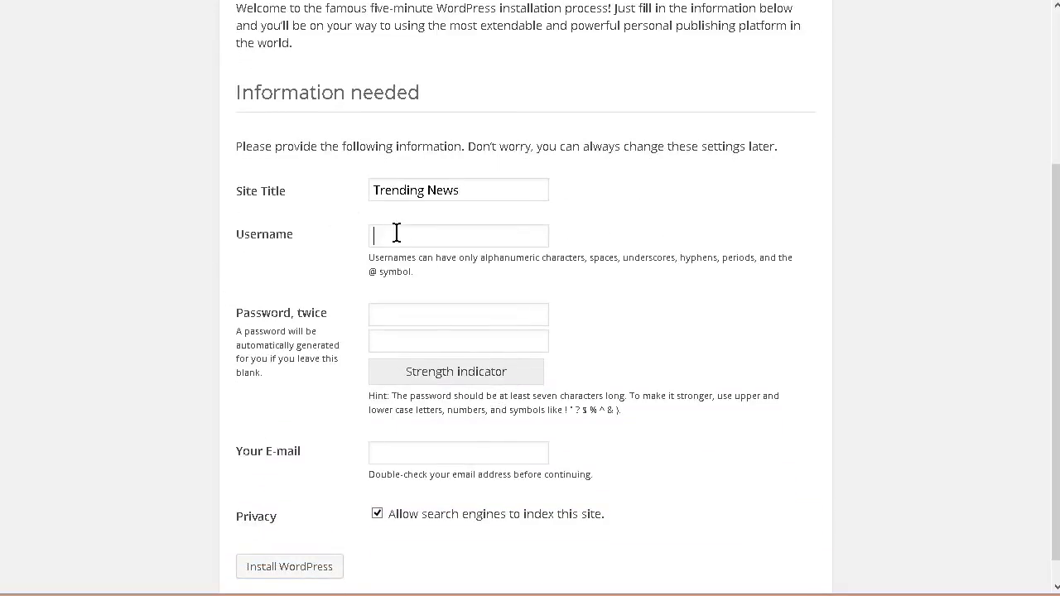
{"action": "left_click", "coordinate": [397, 232]}
{"action": "type", "text": "newsy"}
{"action": "left_click", "coordinate": [409, 314]}
{"action": "type", "text": "1234567"}
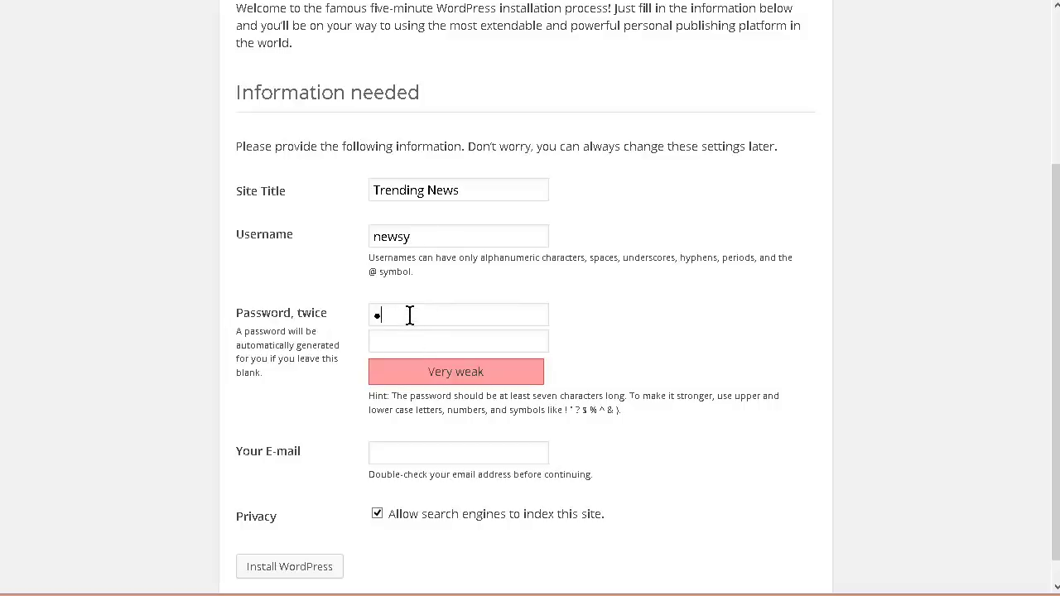
{"action": "type", "text": "812345678"}
{"action": "scroll", "coordinate": [406, 314], "scroll_direction": "down", "scroll_amount": 1}
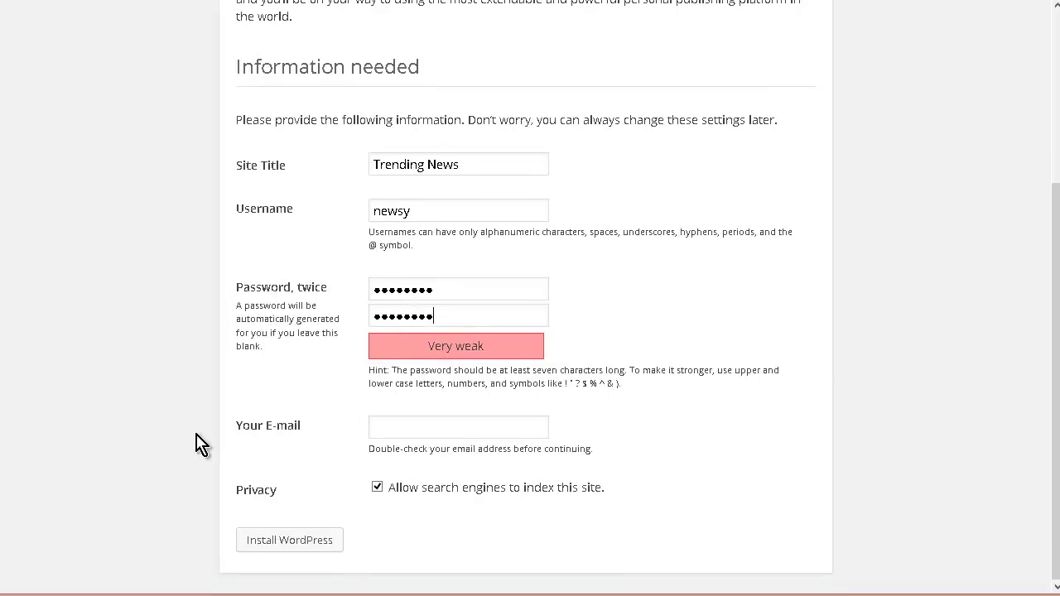
{"action": "left_click", "coordinate": [393, 426]}
{"action": "key", "text": "Return"}
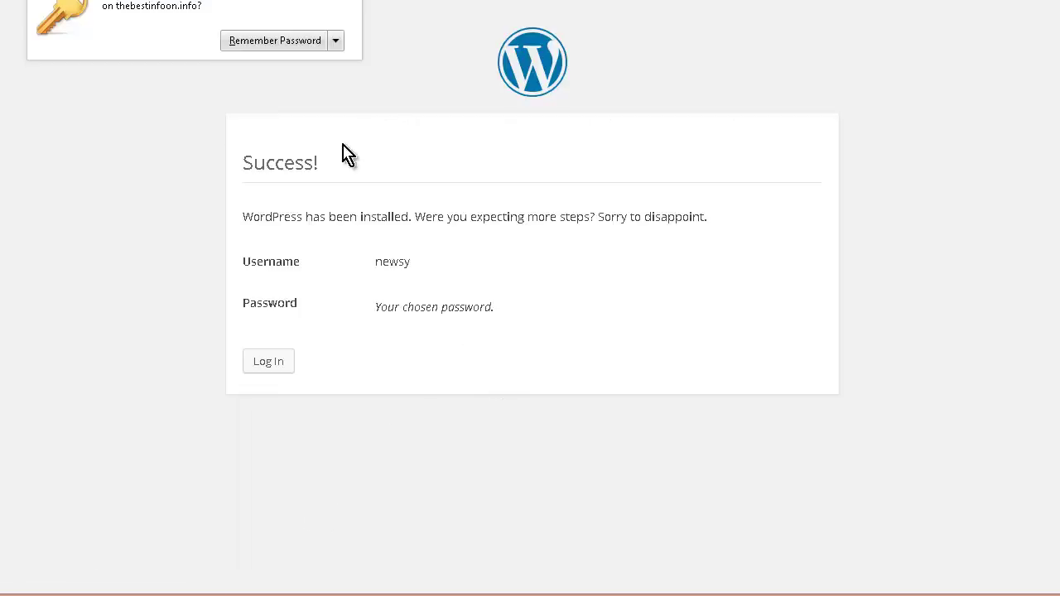
Sign in to Trending News as newsy with the admin password, with Remember Me ticked
{"action": "left_click", "coordinate": [364, 3]}
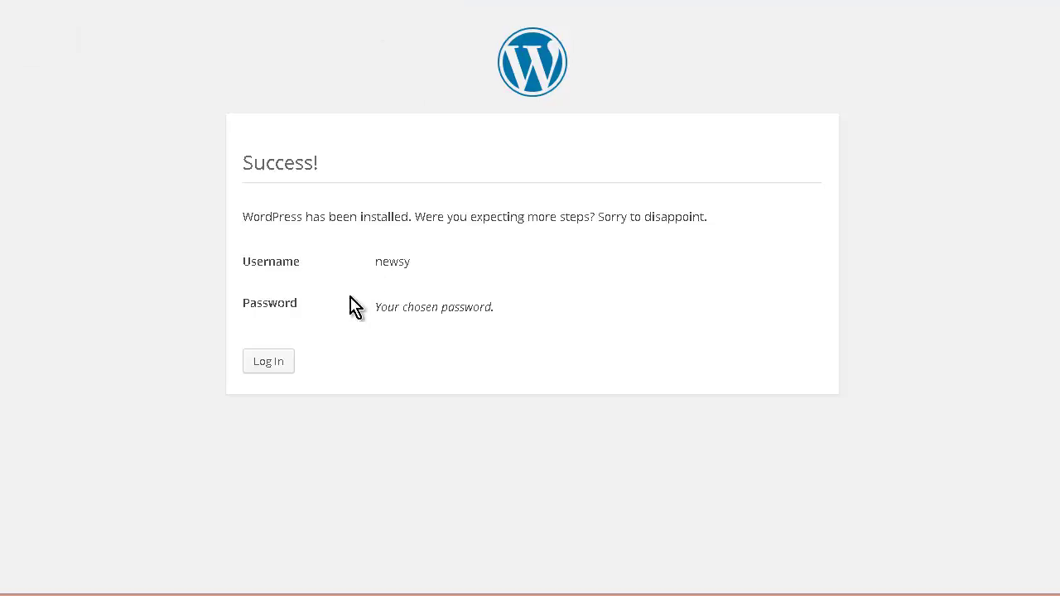
{"action": "left_click", "coordinate": [276, 366]}
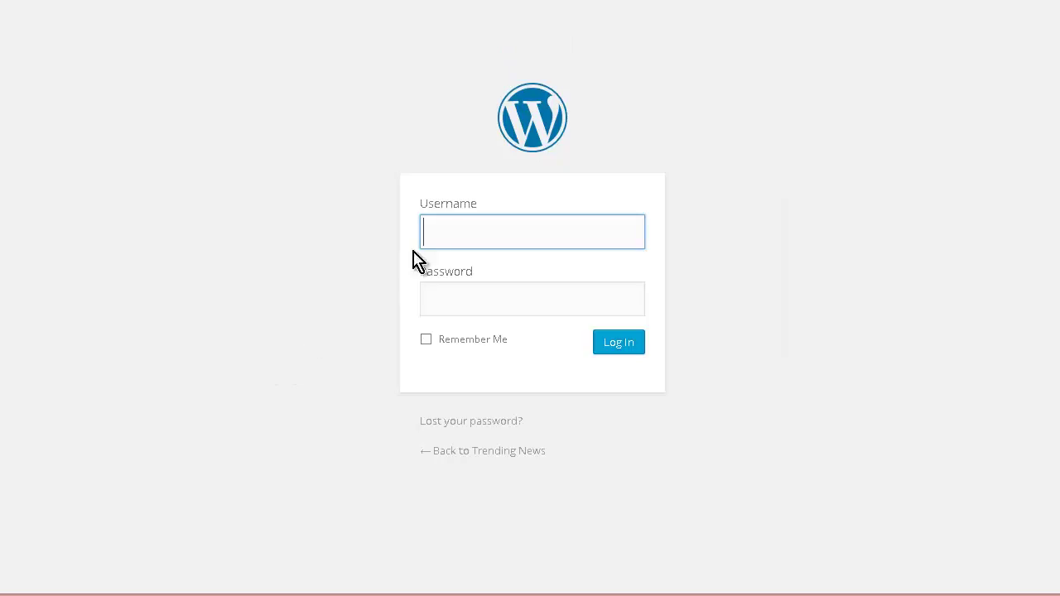
{"action": "type", "text": "newsy"}
{"action": "key", "text": "Tab"}
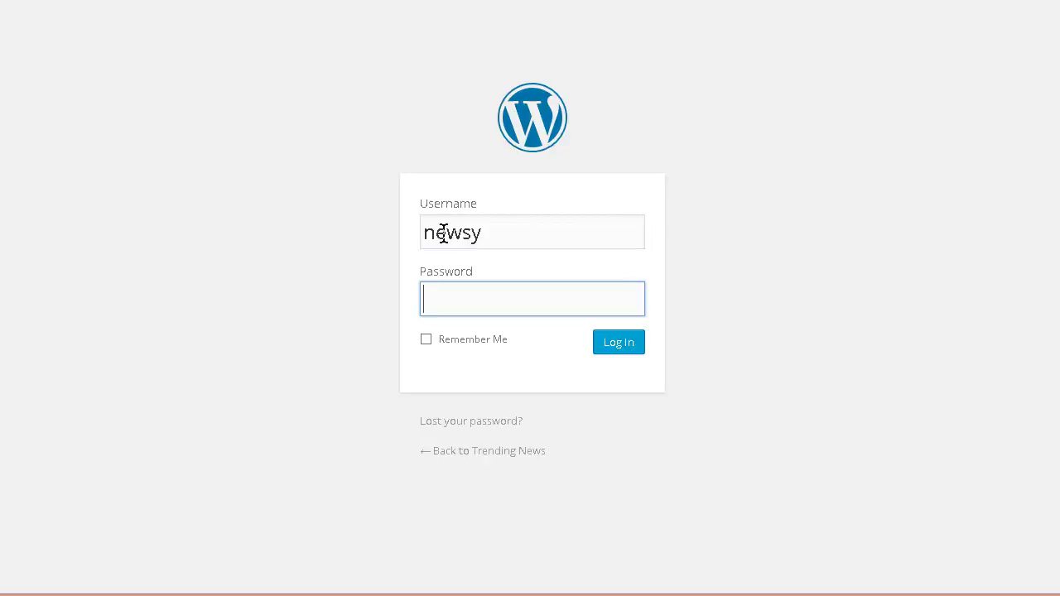
{"action": "type", "text": "********"}
{"action": "left_click", "coordinate": [426, 339]}
{"action": "left_click", "coordinate": [616, 348]}
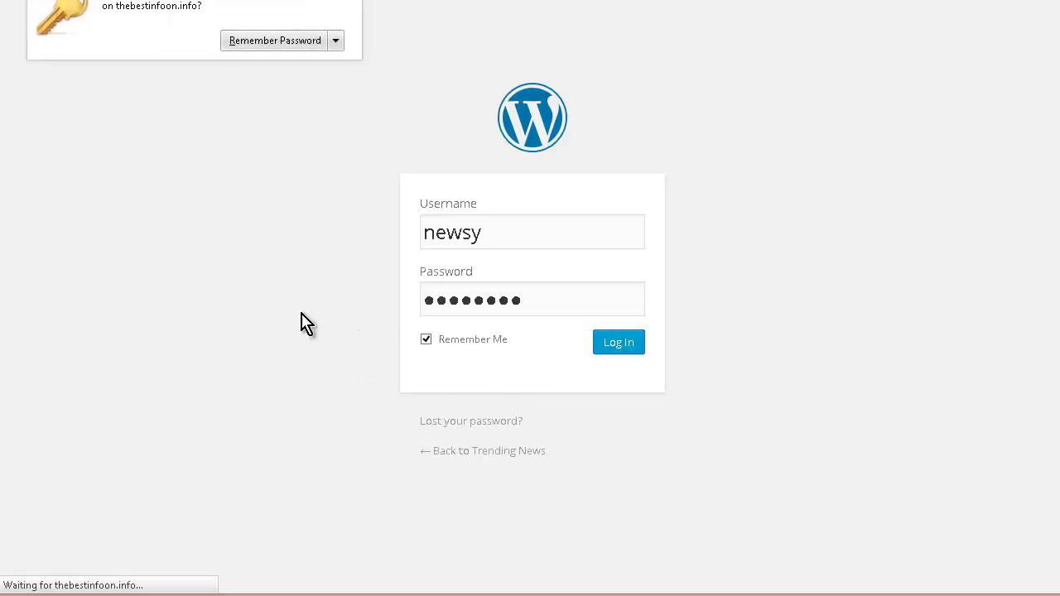
{"action": "left_click", "coordinate": [273, 40]}
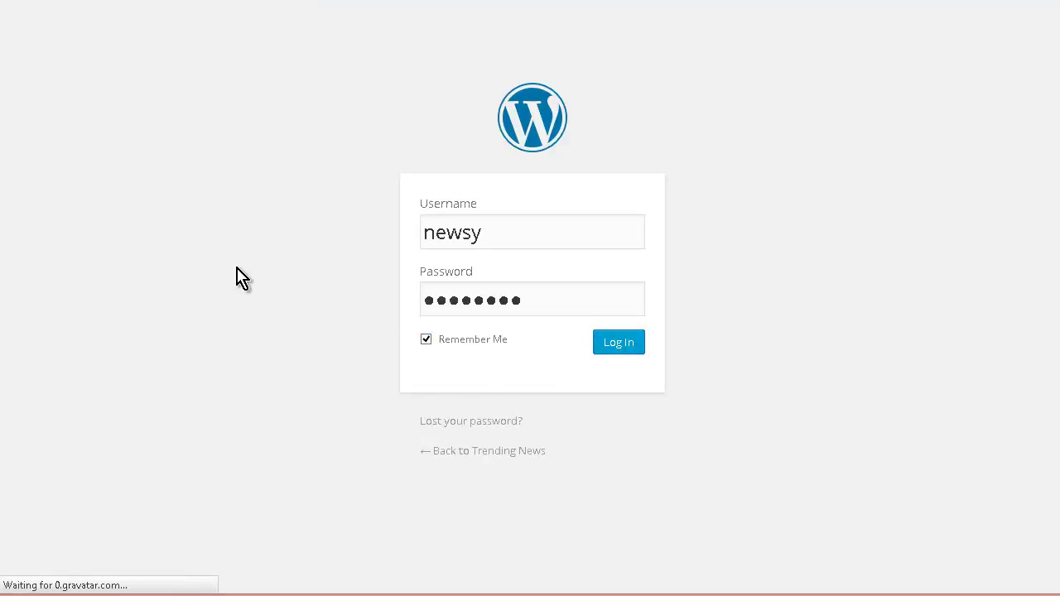